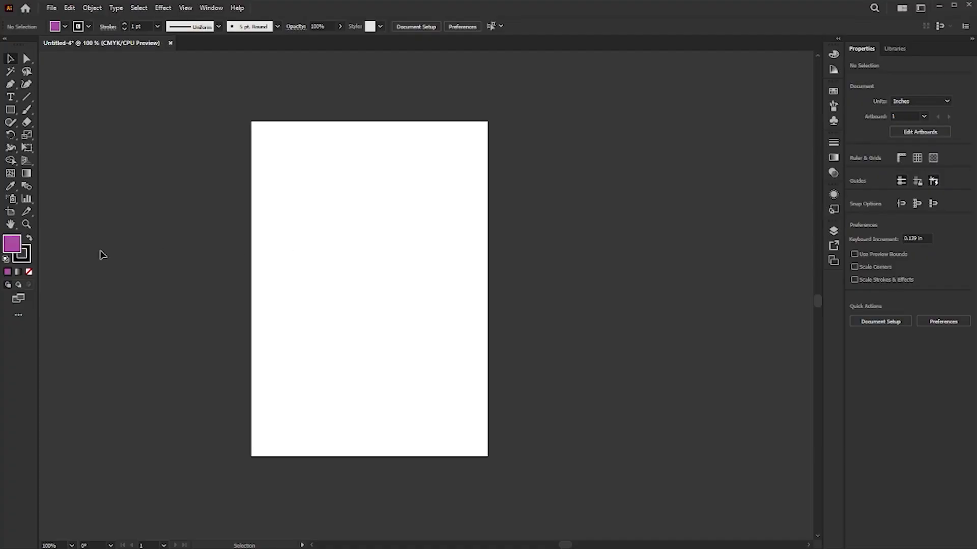
# - Add two new artboards beside ABC with the Artboard tool, then pan so ABC is visible
pyautogui.click(10, 212)
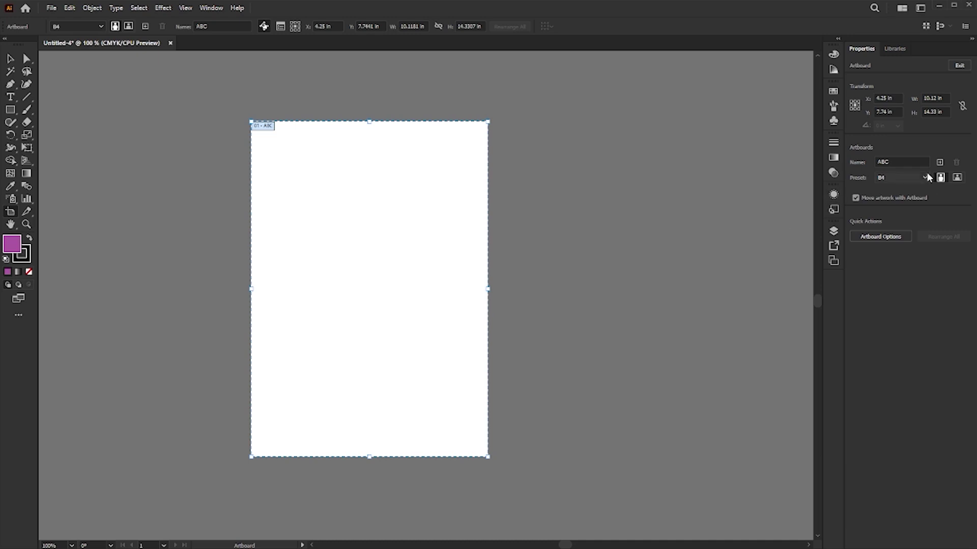
pyautogui.click(939, 162)
pyautogui.click(940, 161)
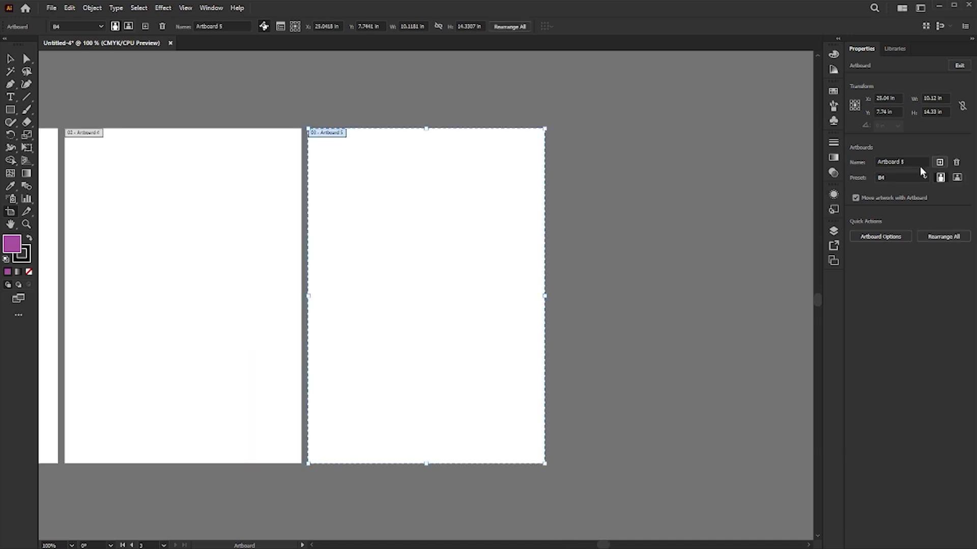
pyautogui.press('space')
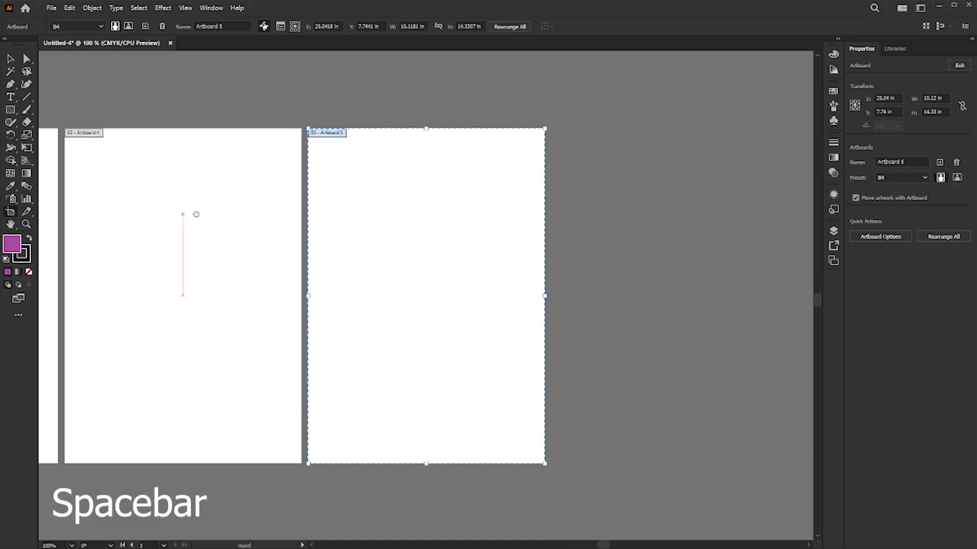
pyautogui.moveTo(196, 214); pyautogui.dragTo(410, 207)
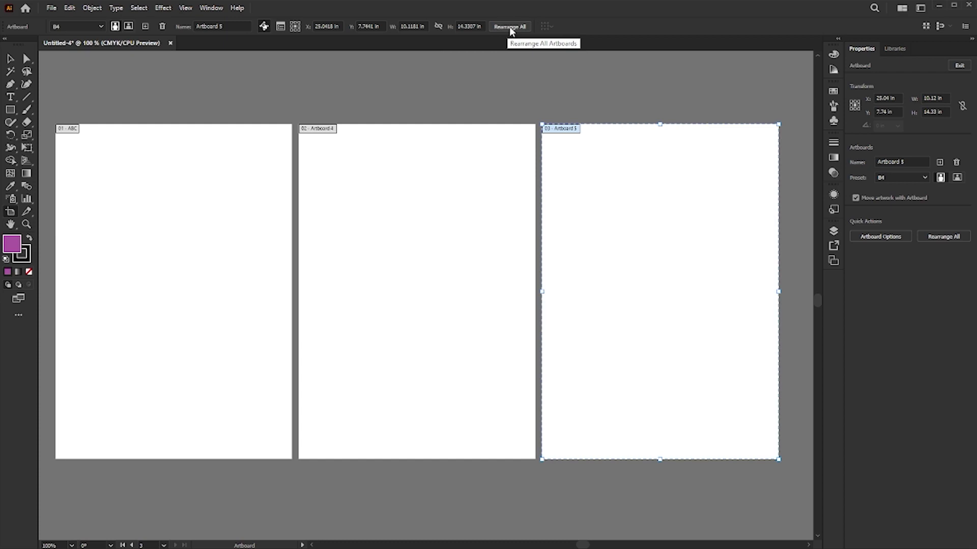
# - Rearrange the three artboards as a grid by column with 2 rows, Artboard 4 below ABC
pyautogui.click(509, 28)
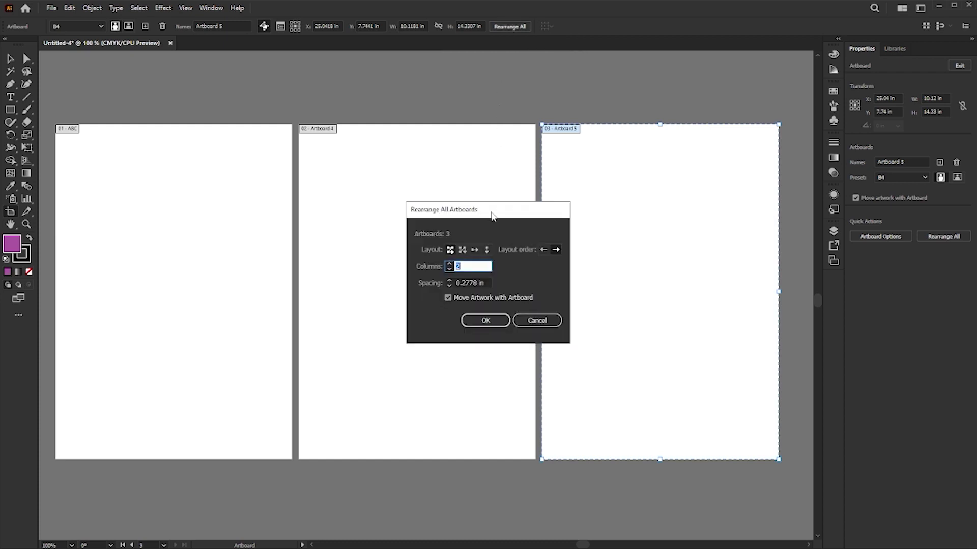
pyautogui.moveTo(489, 210); pyautogui.dragTo(437, 174)
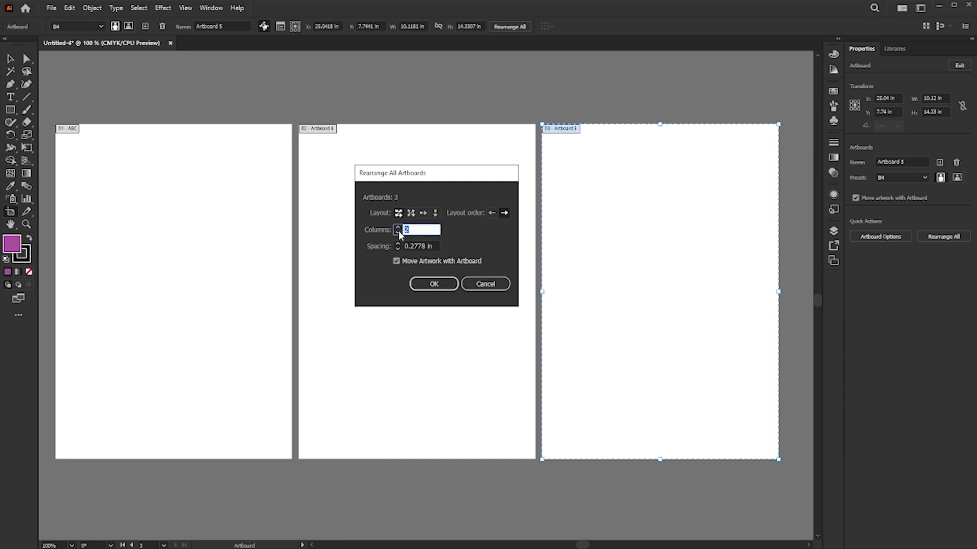
pyautogui.write('3')
pyautogui.click(411, 213)
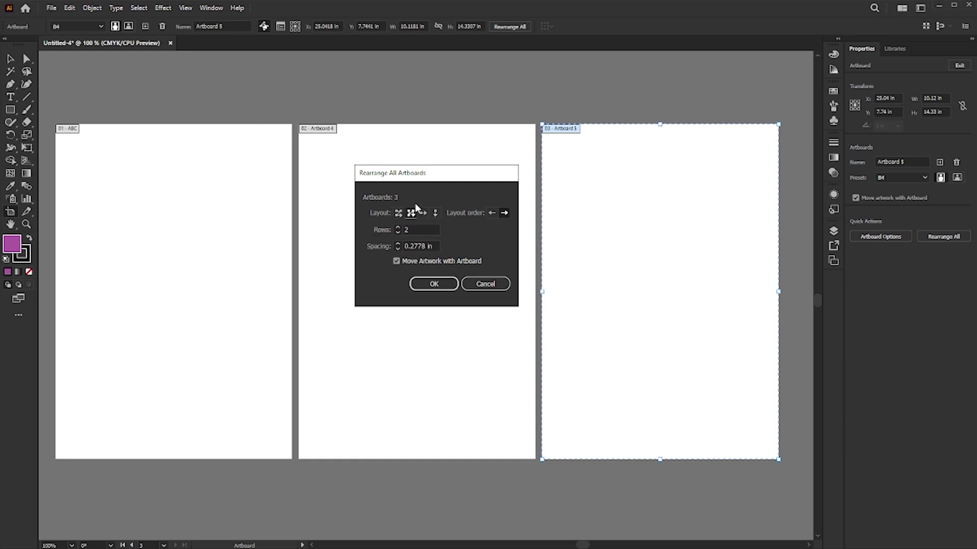
pyautogui.click(434, 285)
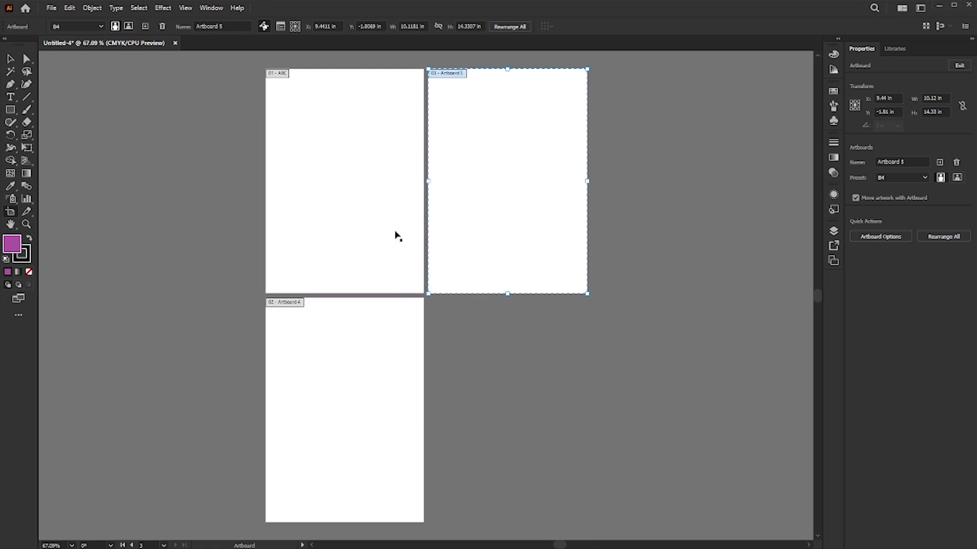
pyautogui.click(509, 26)
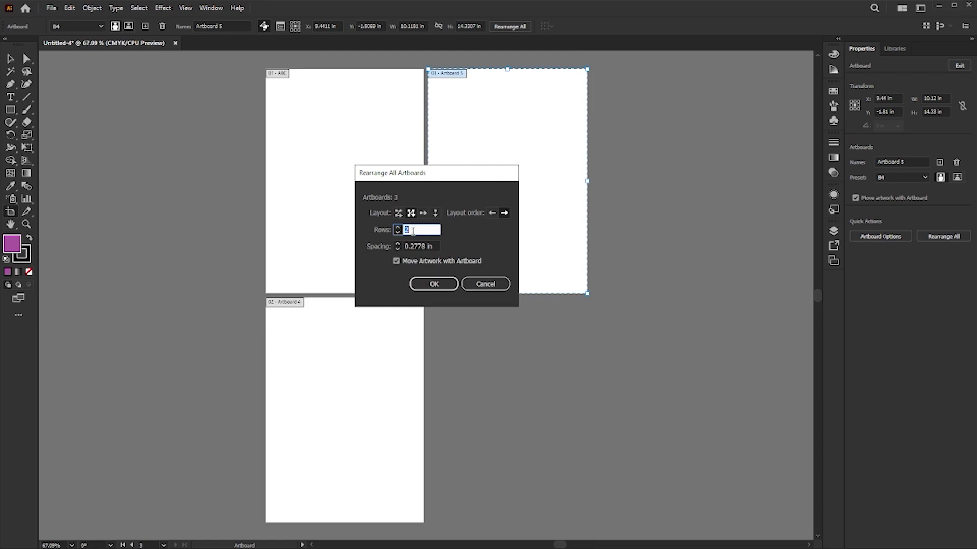
pyautogui.moveTo(453, 174); pyautogui.dragTo(653, 173)
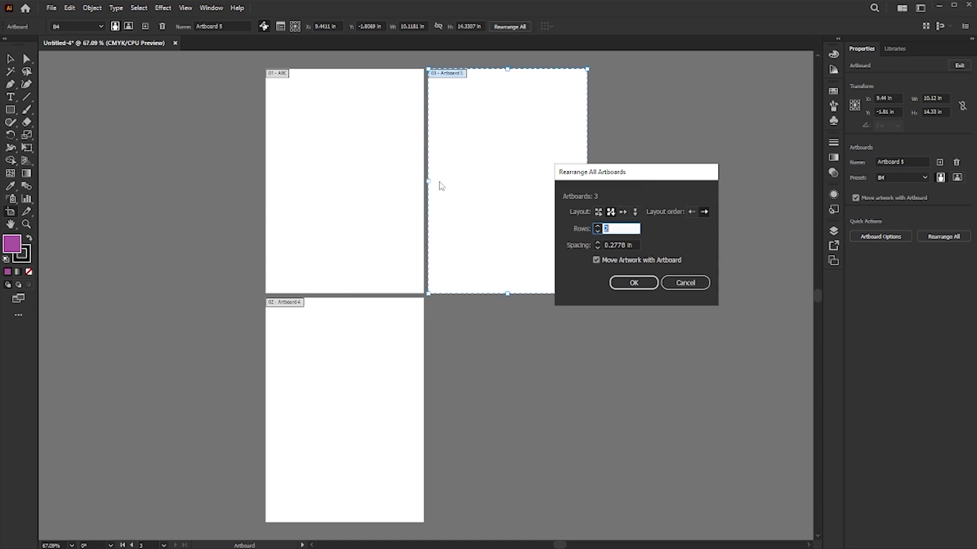
pyautogui.click(704, 288)
pyautogui.scroll(5, 428, 198)
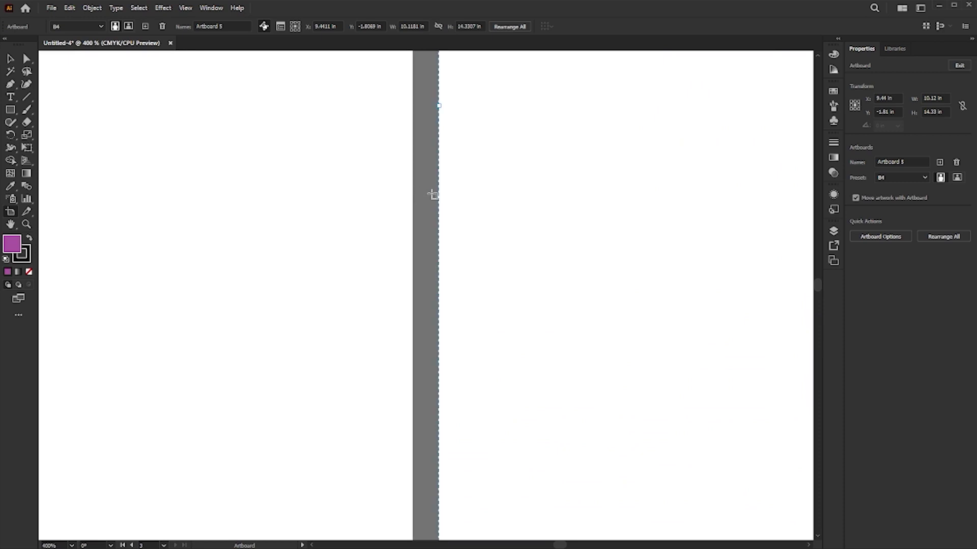
pyautogui.scroll(-7, 432, 222)
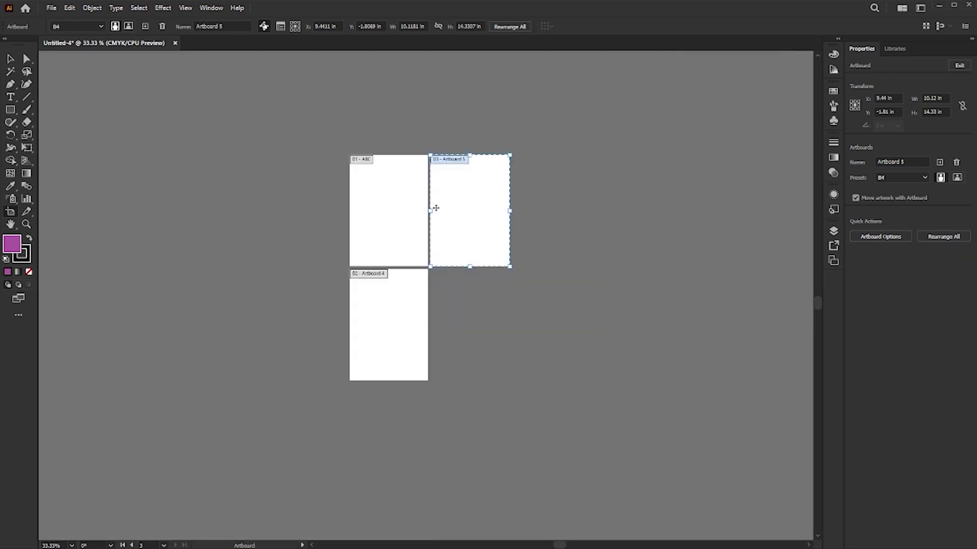
pyautogui.scroll(2, 435, 207)
pyautogui.scroll(4, 367, 338)
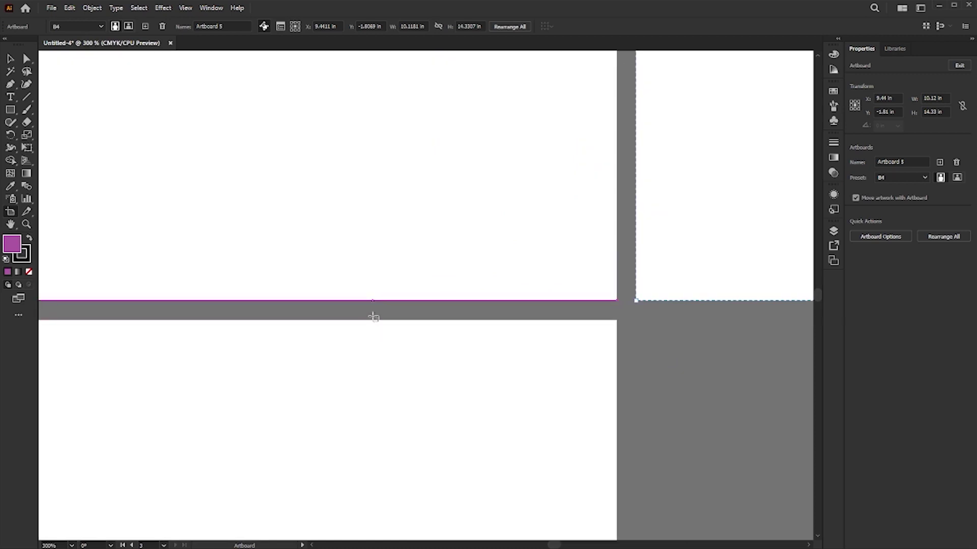
pyautogui.scroll(-5, 376, 316)
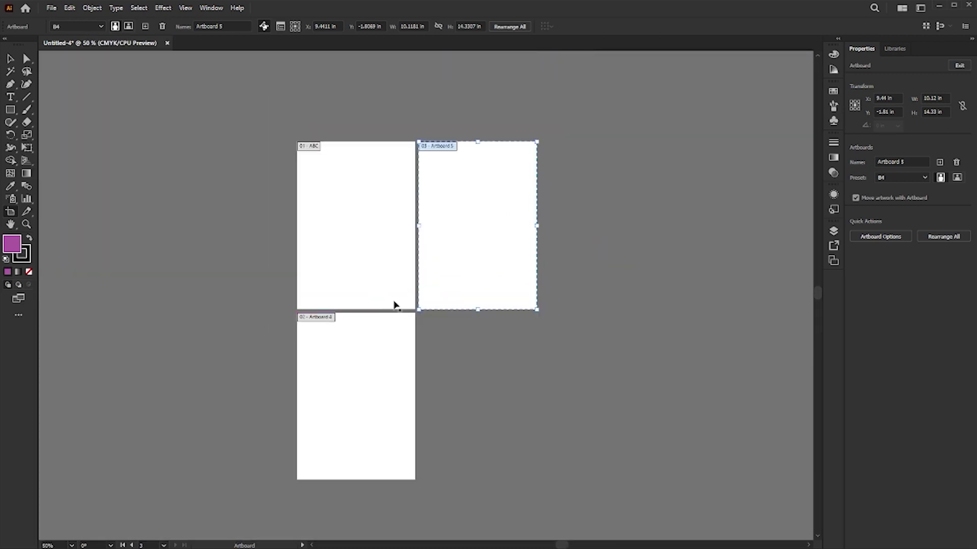
# - Rearrange all artboards with the spacing raised from 2.5 in to 3.375 in
pyautogui.click(510, 26)
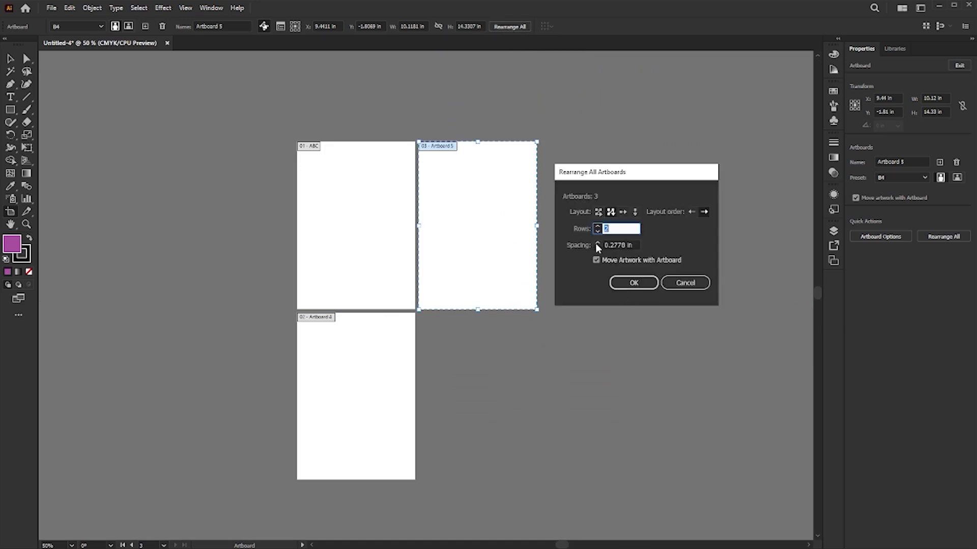
pyautogui.press('Tab')
pyautogui.write('2.5 in')
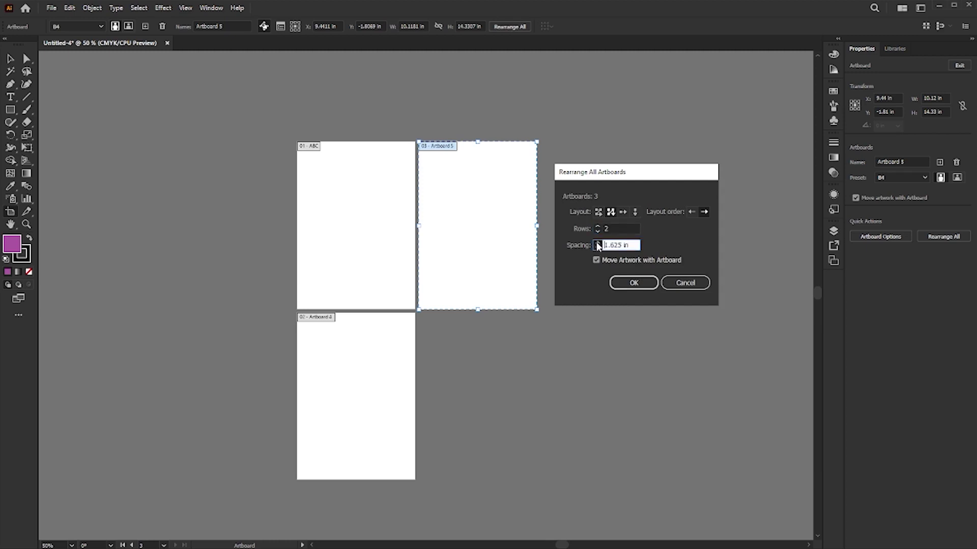
pyautogui.click(598, 244)
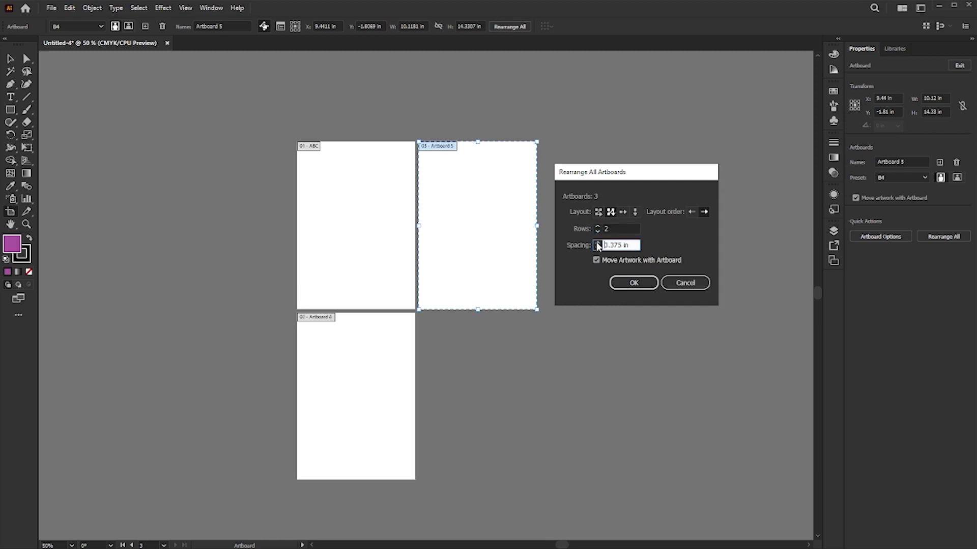
pyautogui.click(633, 284)
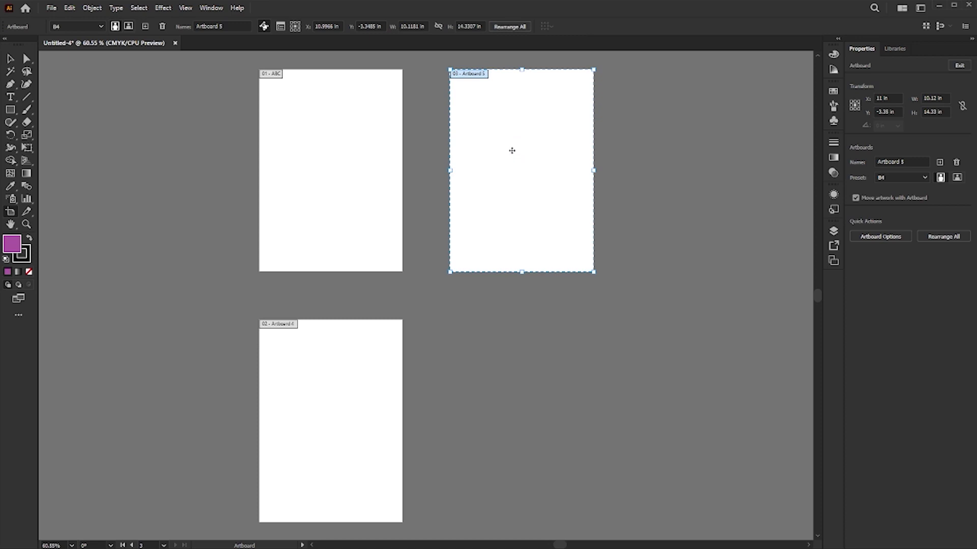
# - Duplicate Artboard 4 to its right with an Alt+Shift drag
pyautogui.click(344, 353)
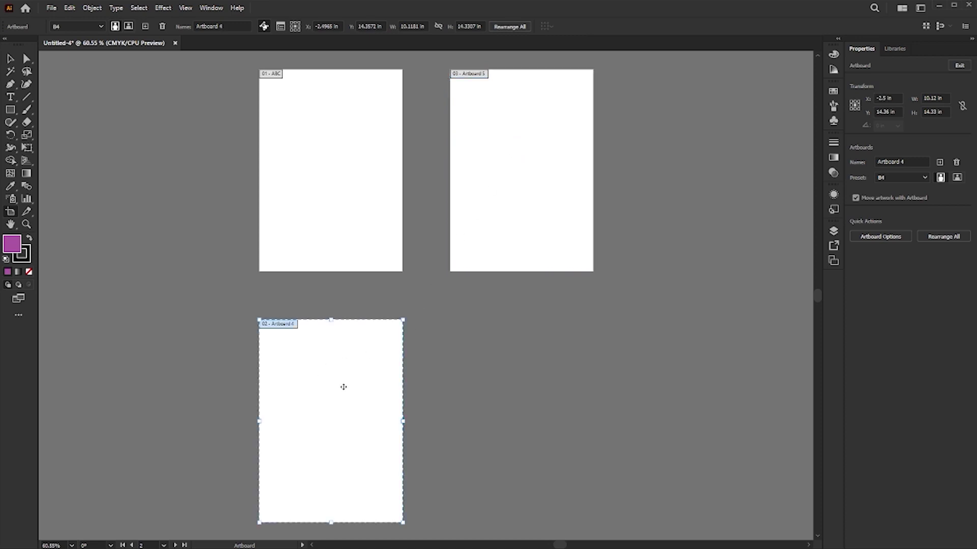
pyautogui.moveTo(290, 370); pyautogui.dragTo(478, 368)
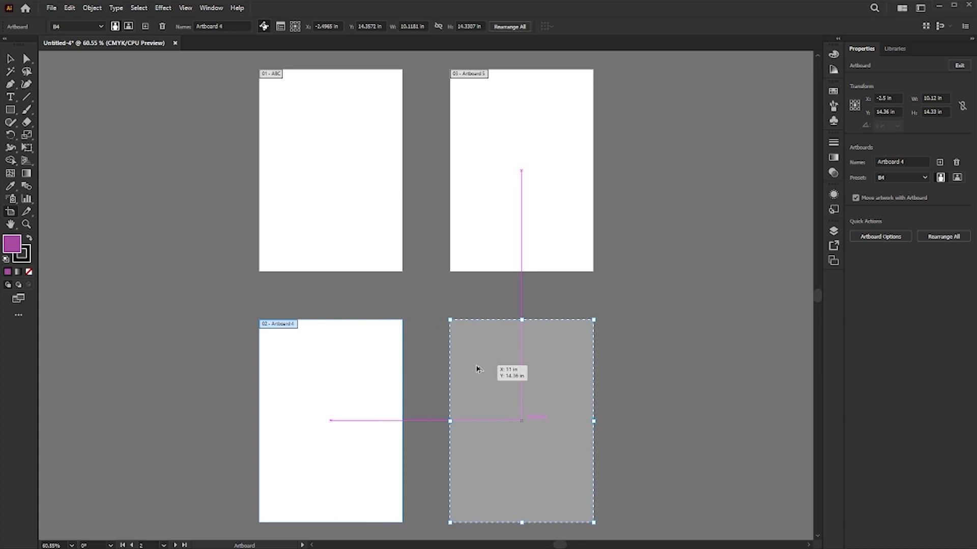
pyautogui.moveTo(478, 368); pyautogui.dragTo(476, 366)
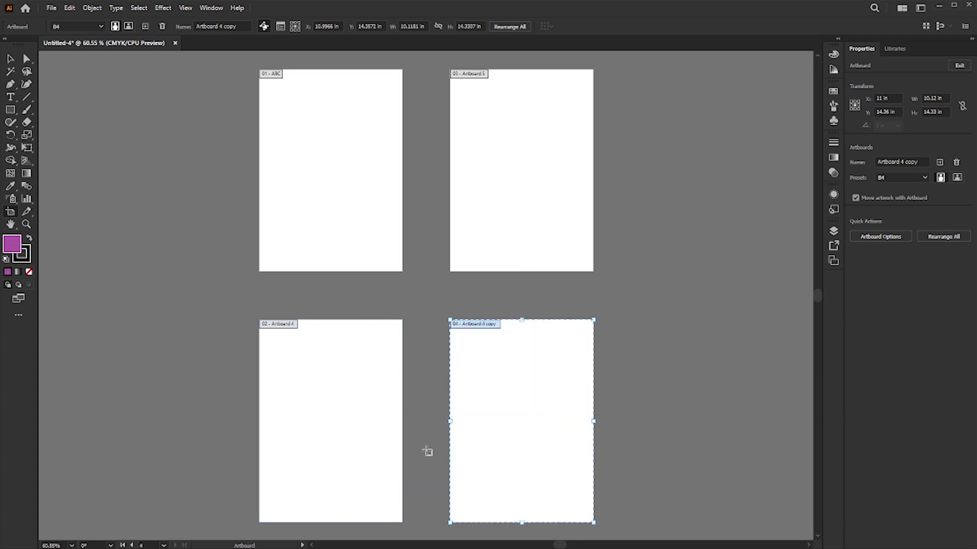
# - Duplicate both bottom-row artboards into a new row below them
pyautogui.moveTo(425, 456); pyautogui.dragTo(430, 310)
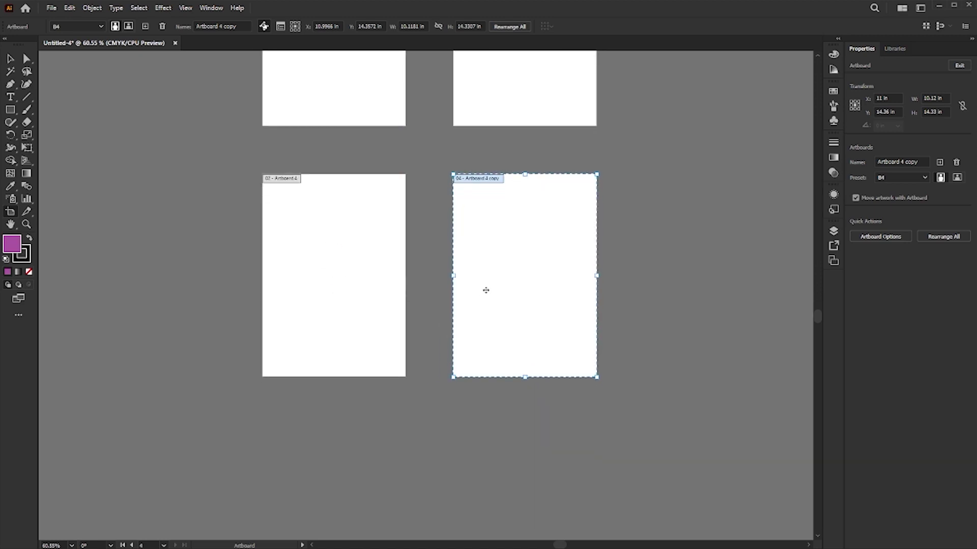
pyautogui.keyDown('shift'); pyautogui.click(339, 281); pyautogui.keyUp('shift')
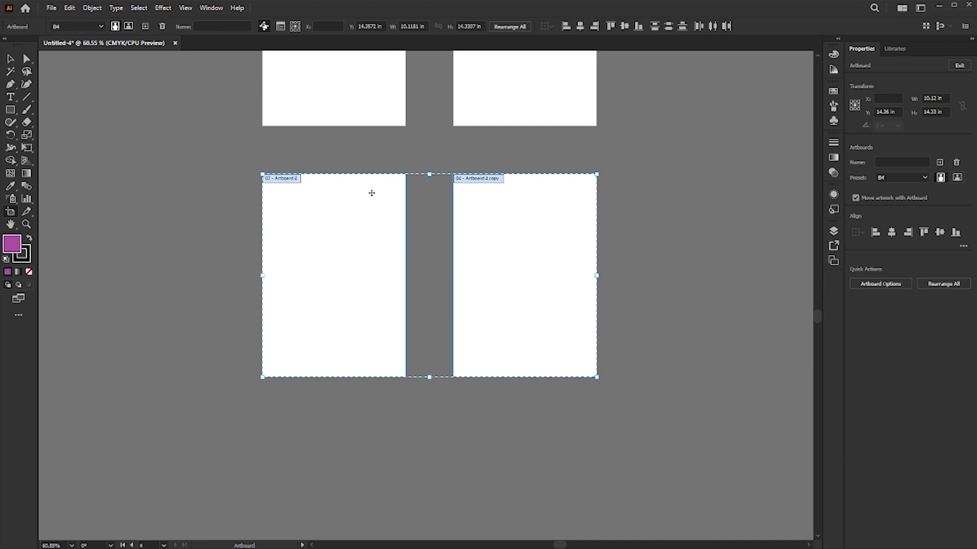
pyautogui.moveTo(371, 193); pyautogui.dragTo(367, 431)
pyautogui.scroll(-2, 403, 363)
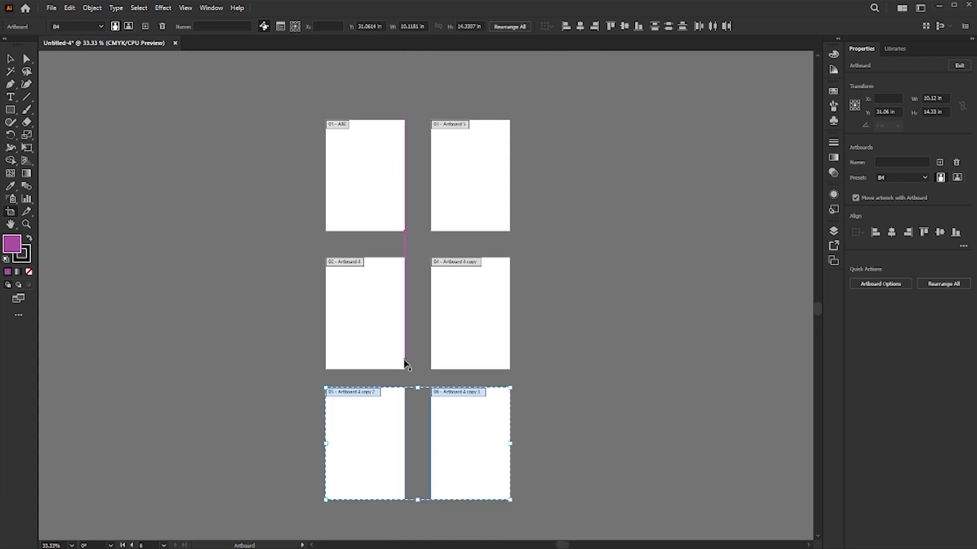
pyautogui.press('h')
pyautogui.scroll(1, 443, 468)
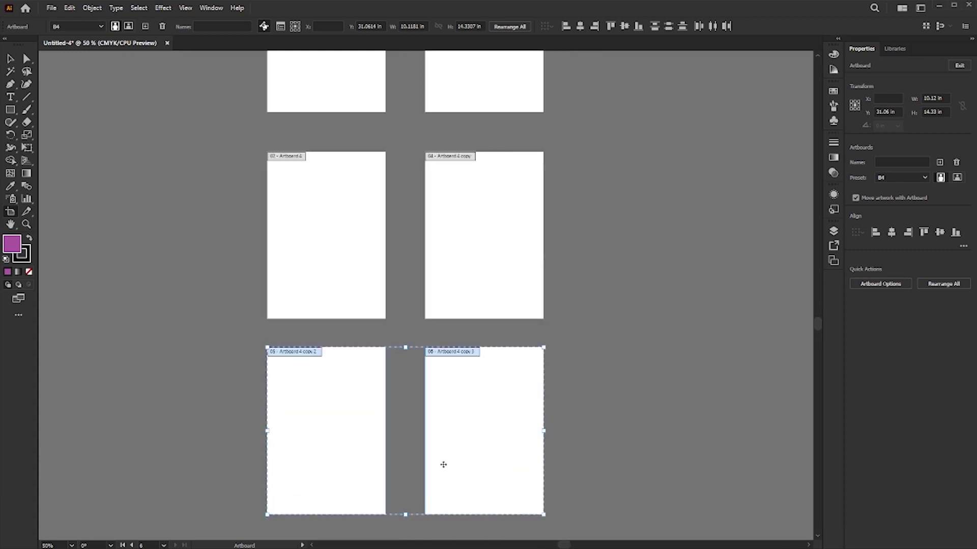
# - Deselect, then select the three Artboard 4 copies and Artboard 5 in turn
pyautogui.click(565, 384)
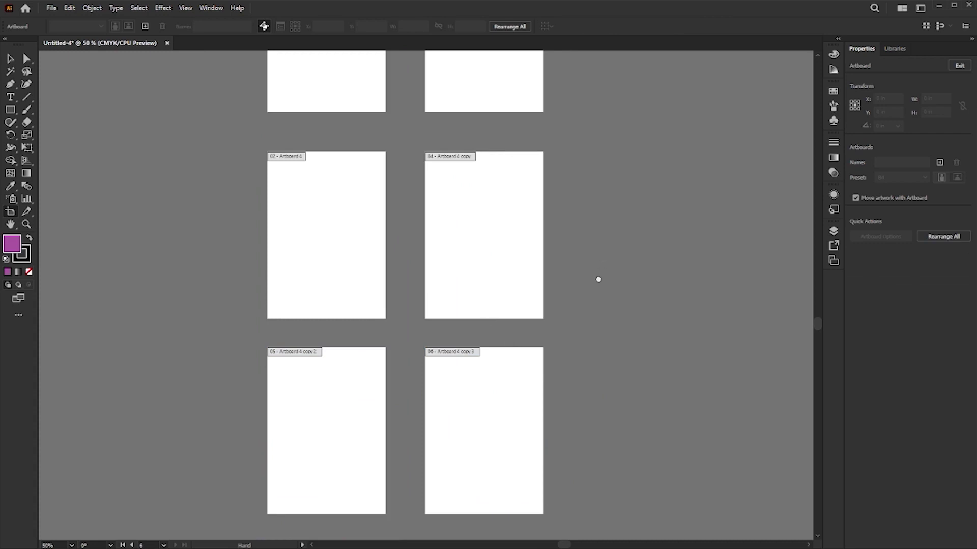
pyautogui.scroll(1, 598, 279)
pyautogui.click(465, 214)
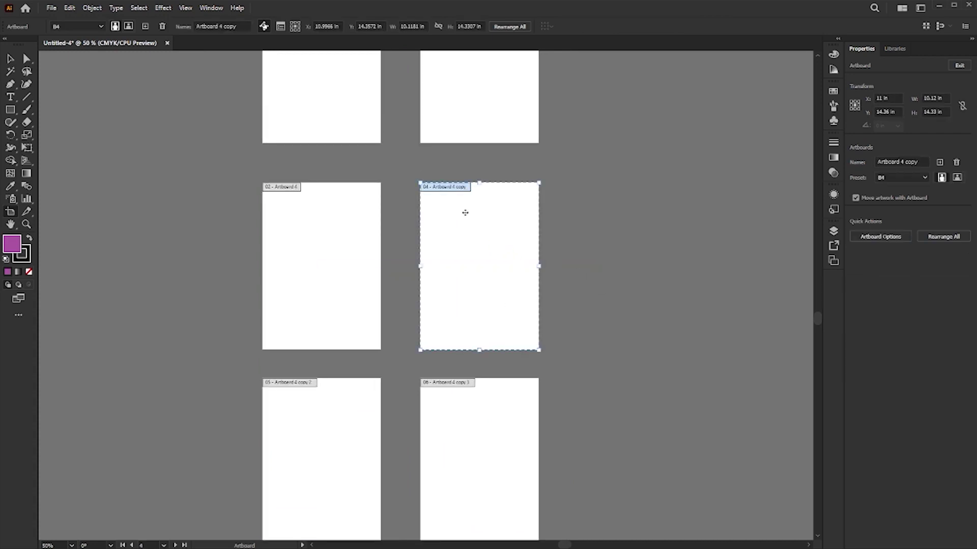
pyautogui.click(364, 401)
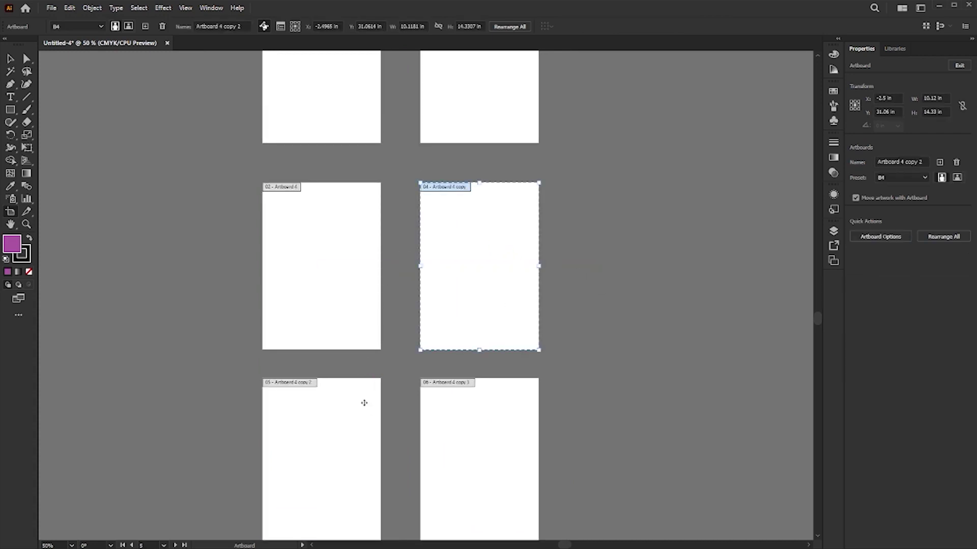
pyautogui.click(450, 413)
pyautogui.click(473, 129)
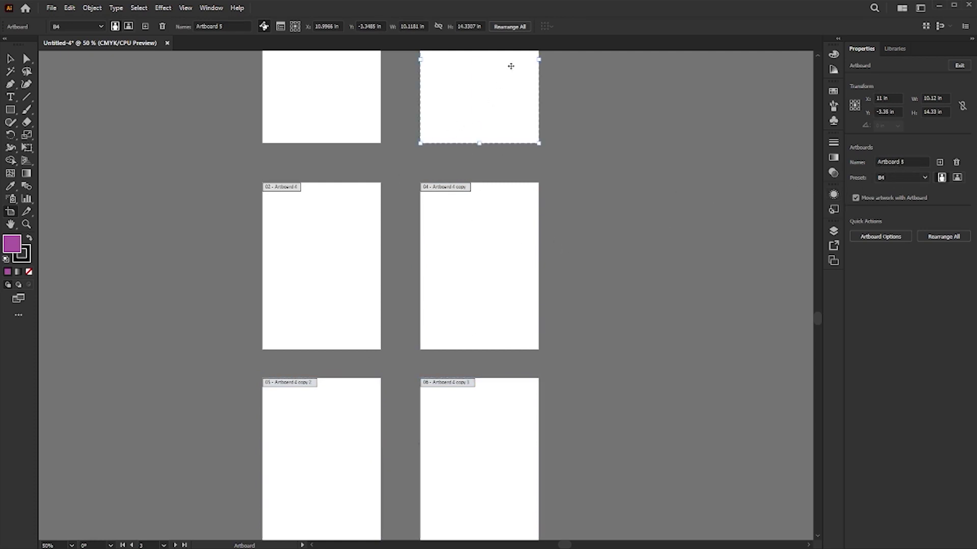
# - Arrange all six artboards in a single horizontal row
pyautogui.click(510, 26)
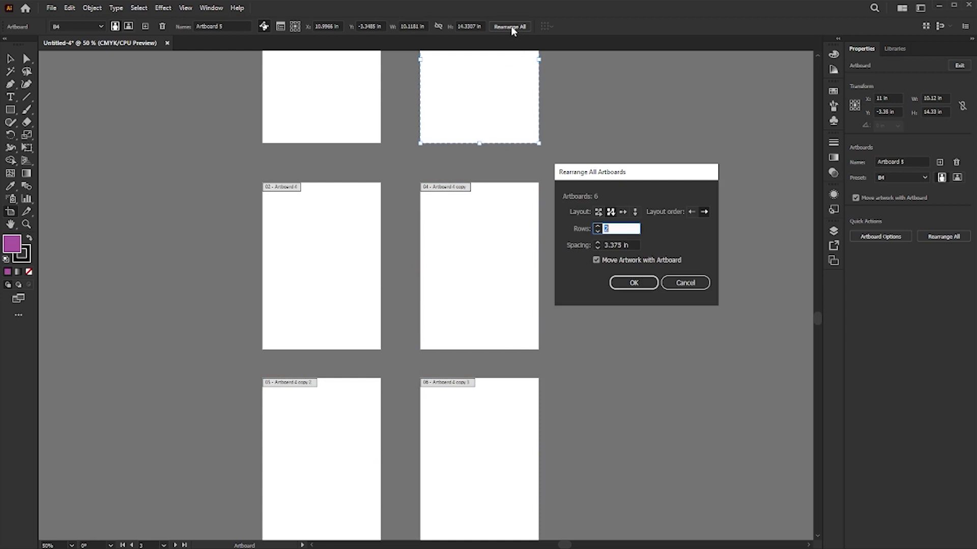
pyautogui.click(623, 213)
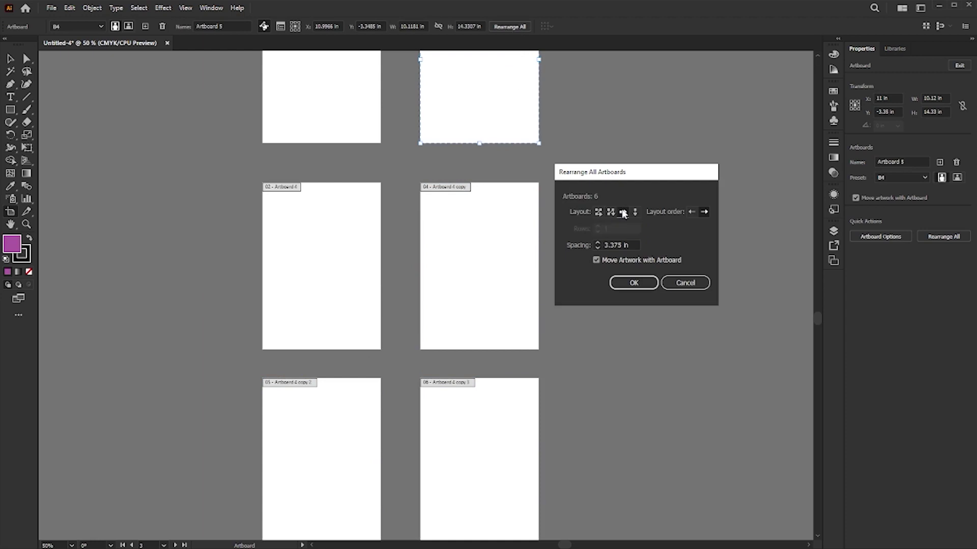
pyautogui.click(631, 283)
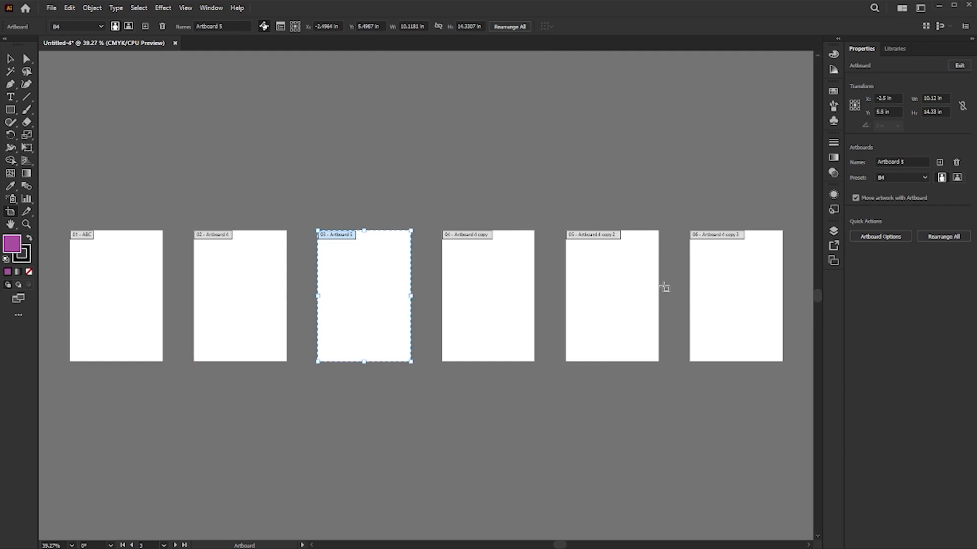
# - Reopen Rearrange All and set the artboard spacing to 2.75 in
pyautogui.click(518, 26)
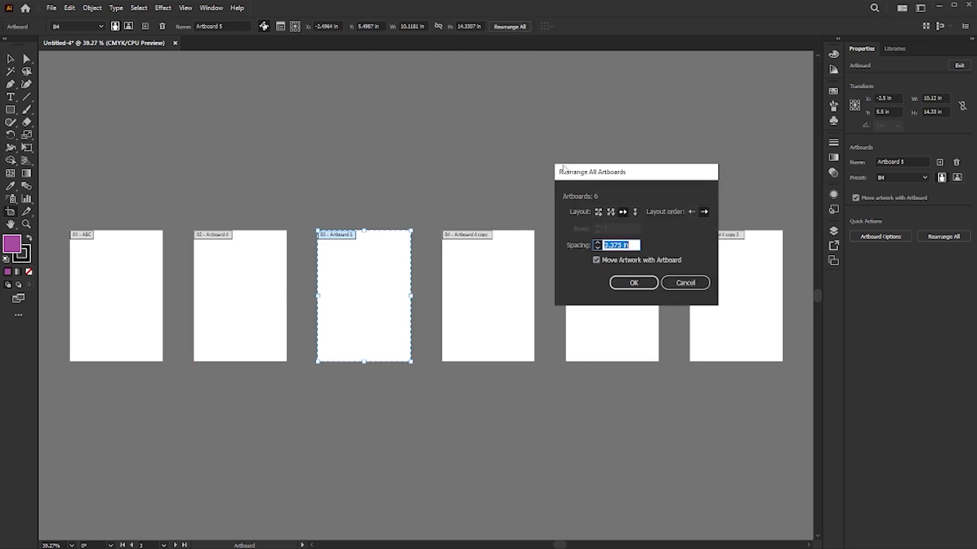
pyautogui.click(598, 244)
pyautogui.click(599, 243)
pyautogui.click(599, 243)
pyautogui.click(598, 243)
pyautogui.click(597, 247)
# - Compare the grid and row layouts, then choose the single-column layout
pyautogui.click(611, 213)
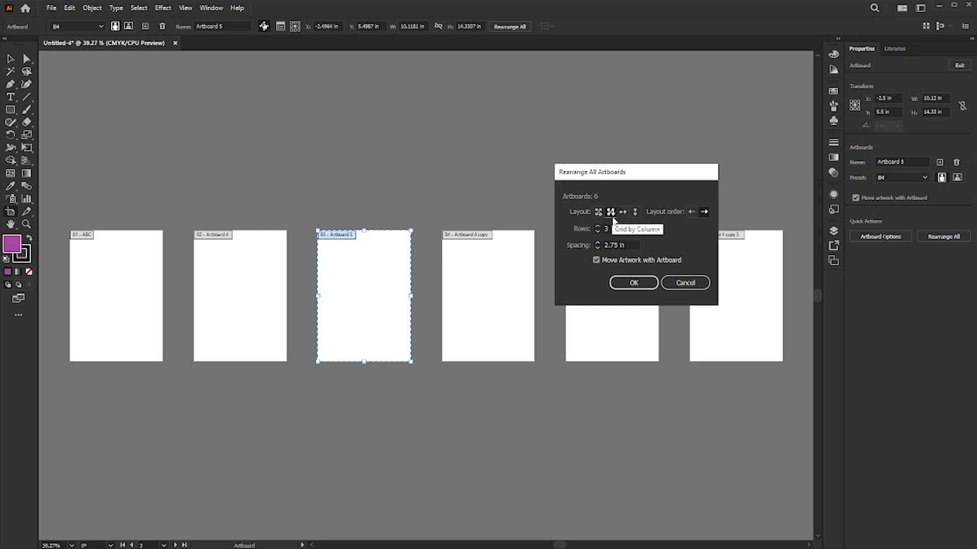
pyautogui.click(599, 212)
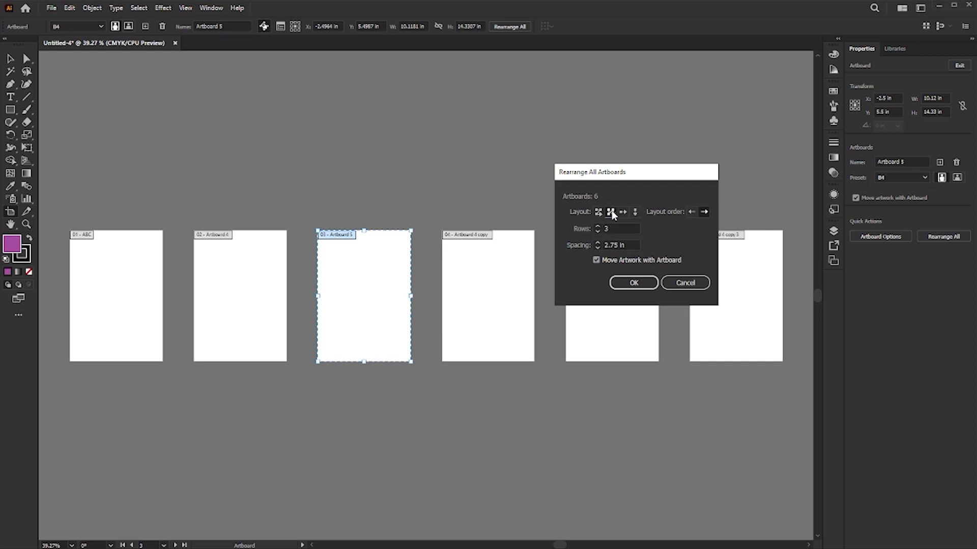
pyautogui.click(598, 213)
pyautogui.click(610, 212)
pyautogui.doubleClick(633, 228)
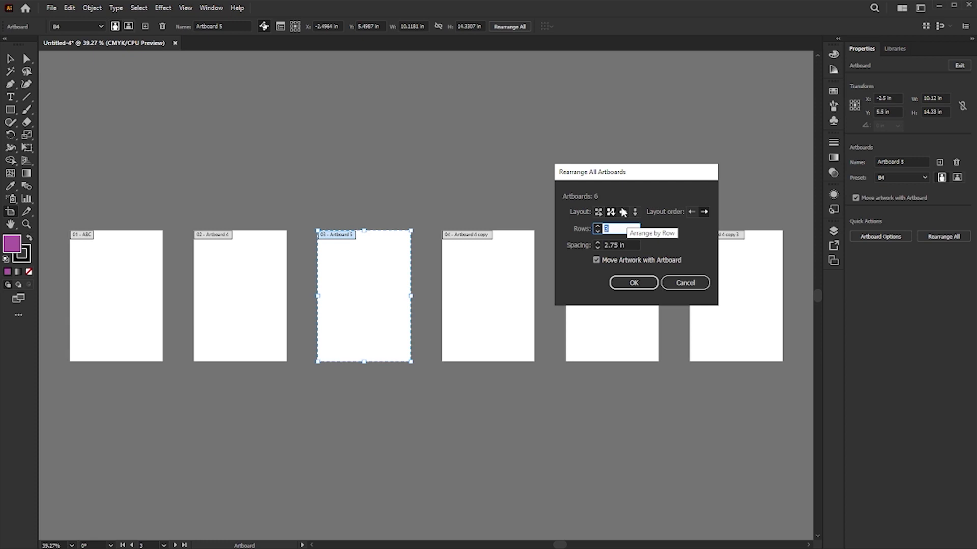
pyautogui.click(623, 212)
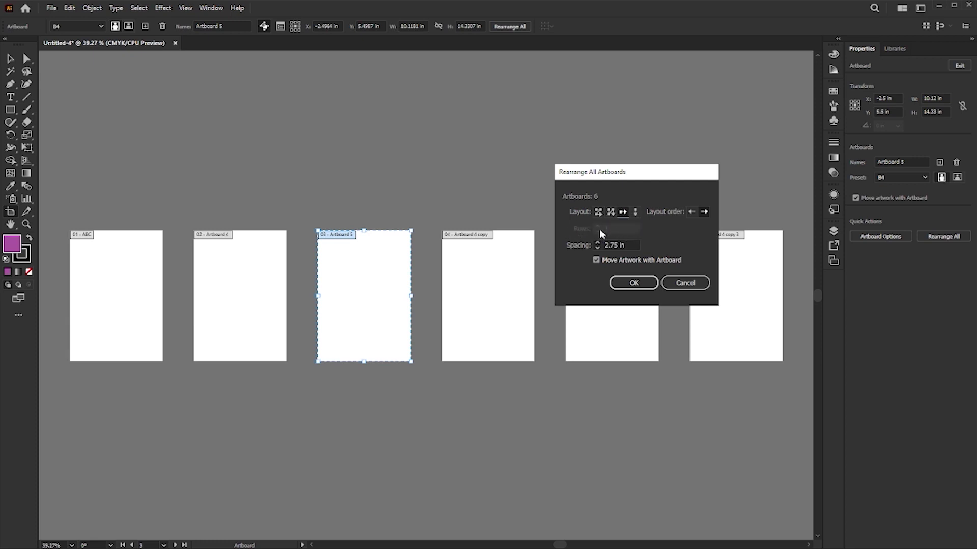
pyautogui.click(635, 213)
# - Apply the single-column arrangement, then rearrange the six artboards back into one row
pyautogui.click(632, 282)
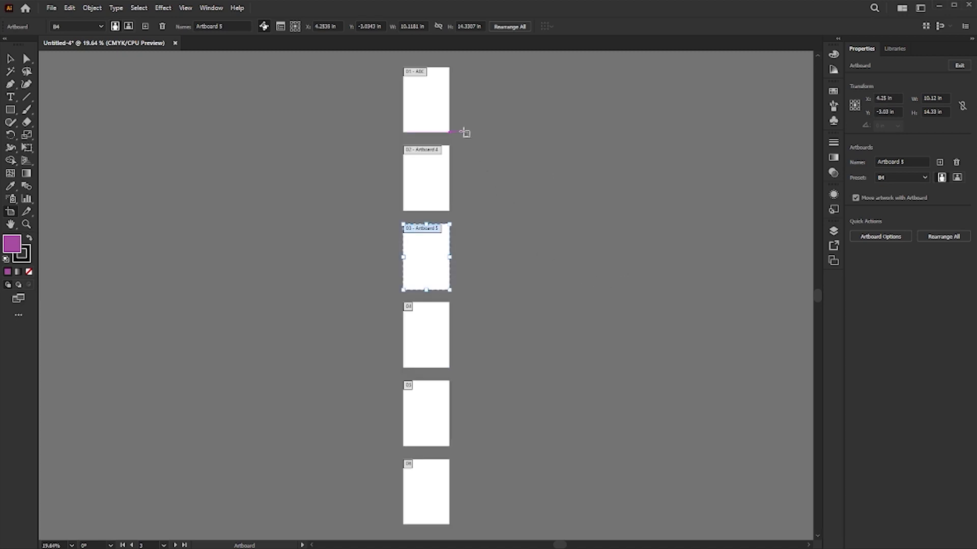
pyautogui.click(511, 27)
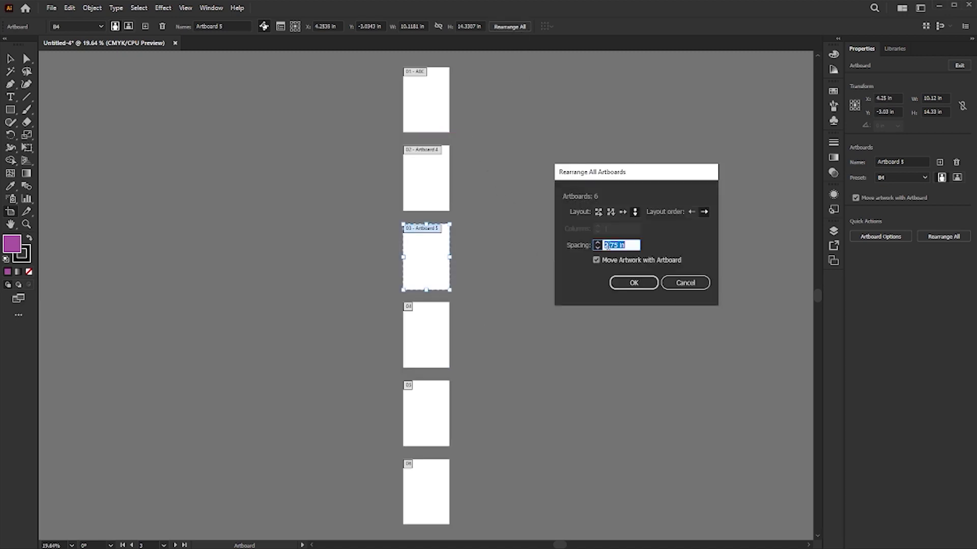
pyautogui.click(622, 213)
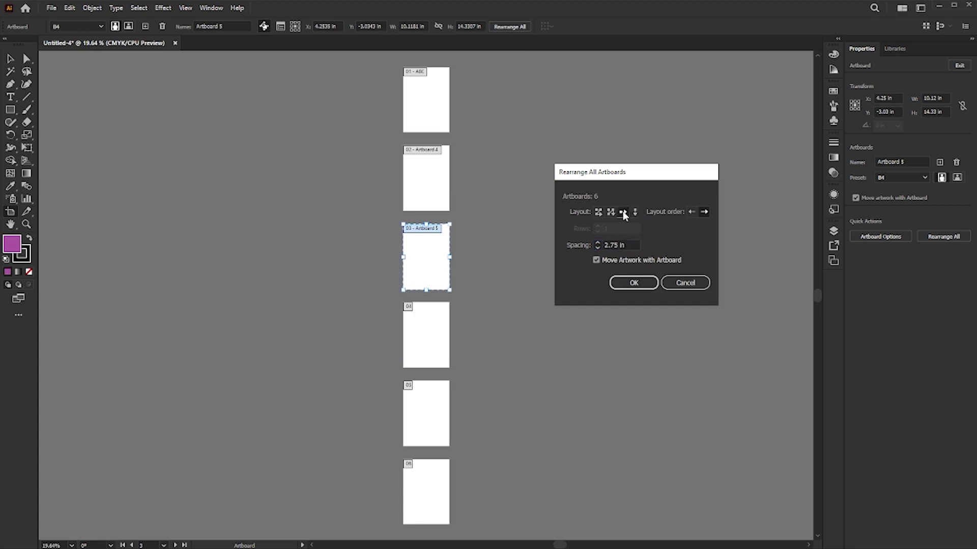
pyautogui.click(625, 283)
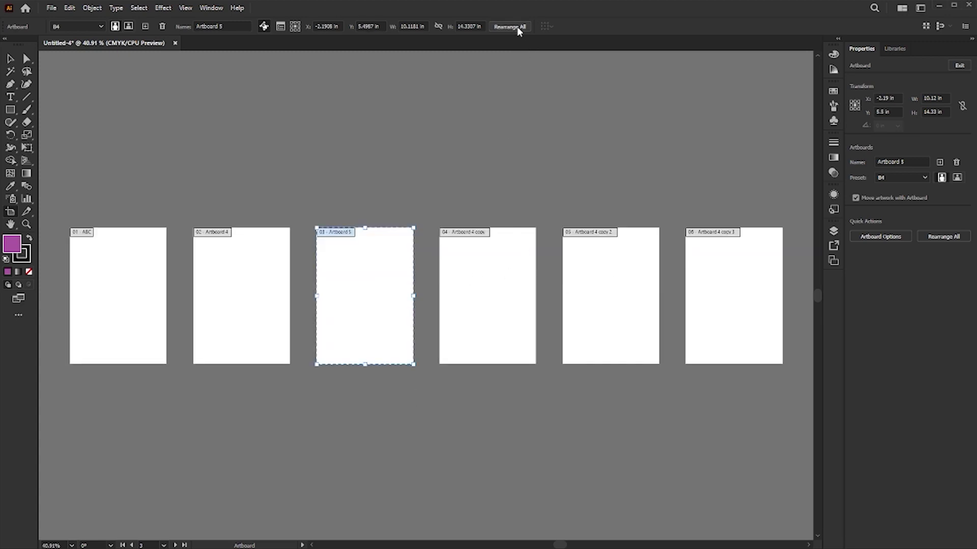
# - Rearrange the artboards as a grid by row with 2 columns
pyautogui.click(517, 27)
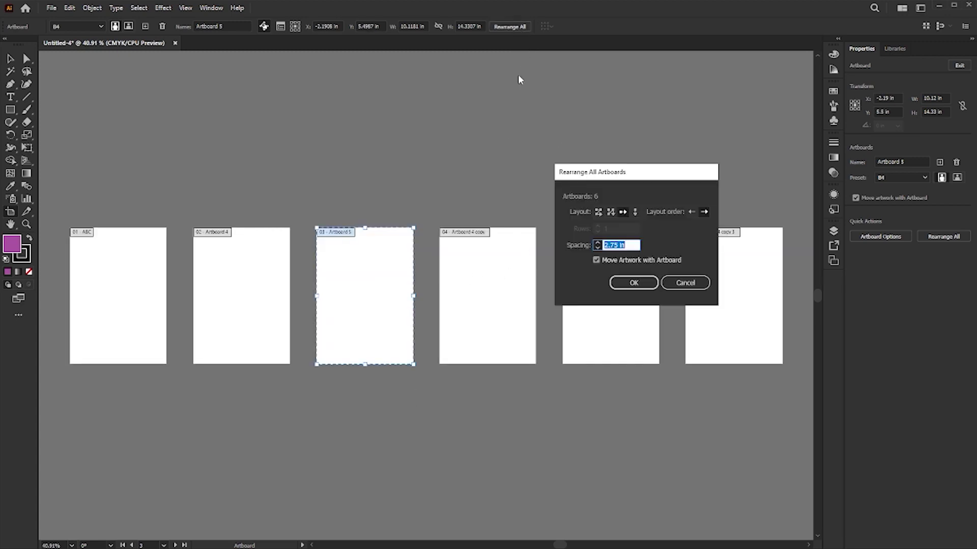
pyautogui.click(598, 211)
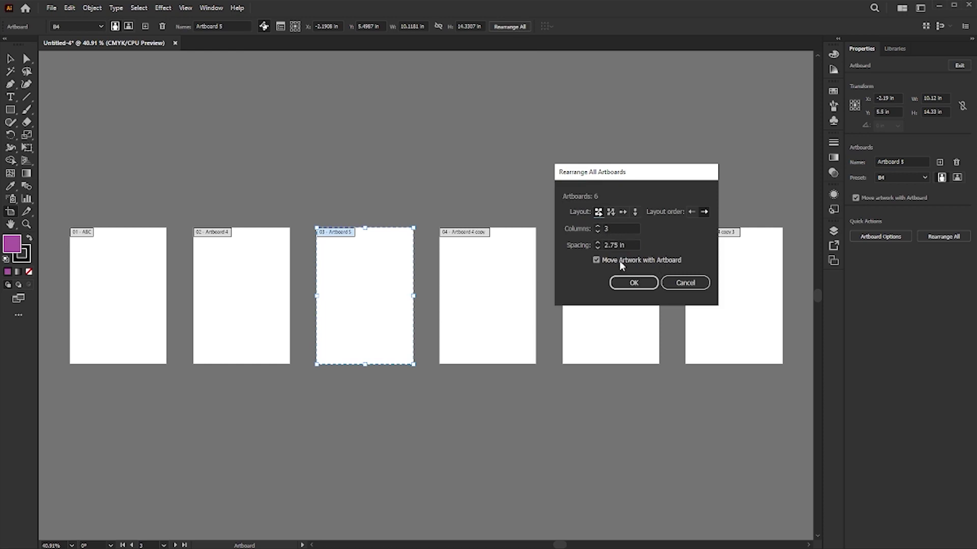
pyautogui.click(598, 231)
pyautogui.click(625, 284)
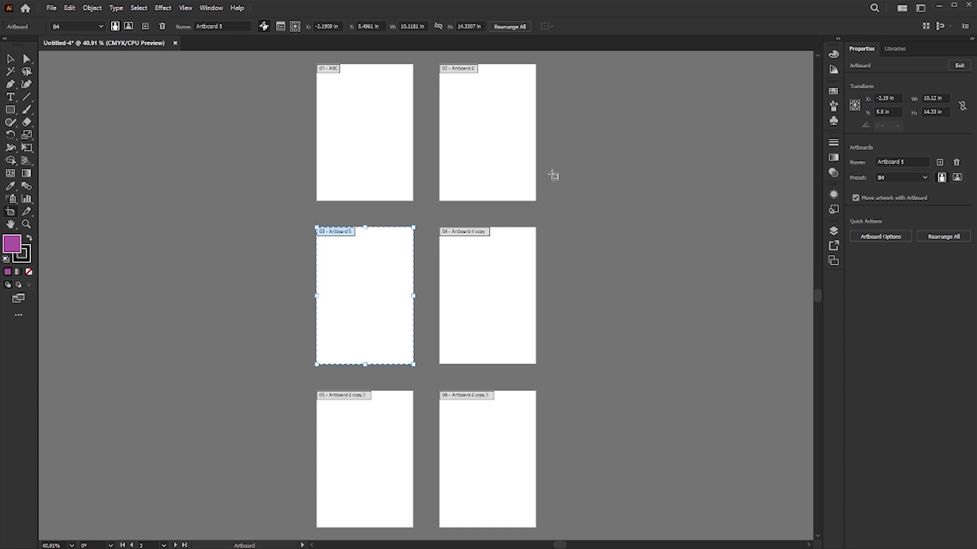
# - Reapply the grid as three columns by two rows and exit artboard editing
pyautogui.click(510, 26)
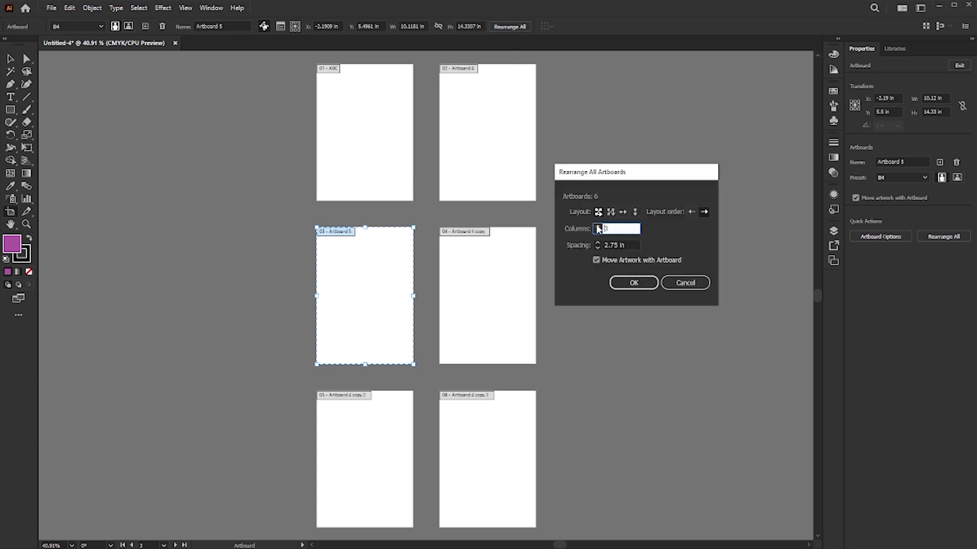
pyautogui.click(631, 283)
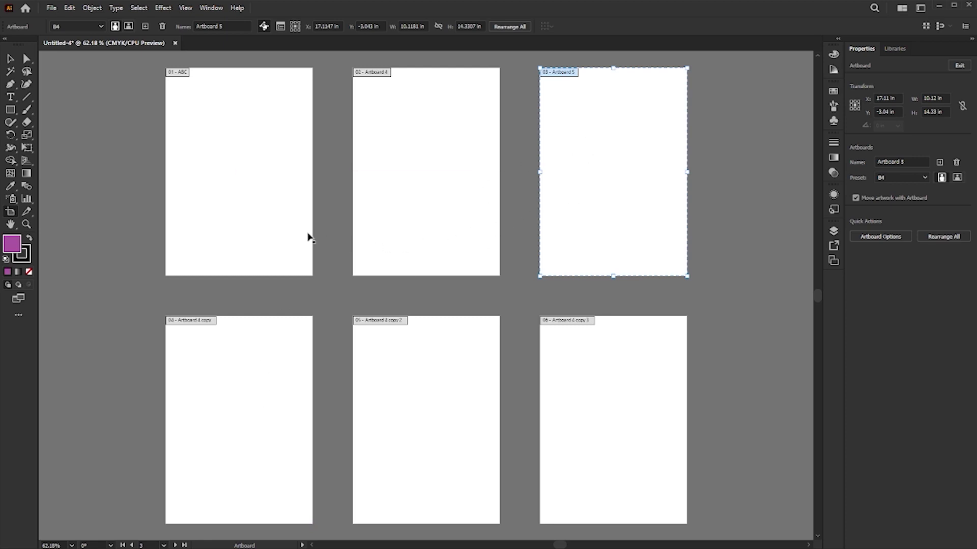
pyautogui.press('Escape')
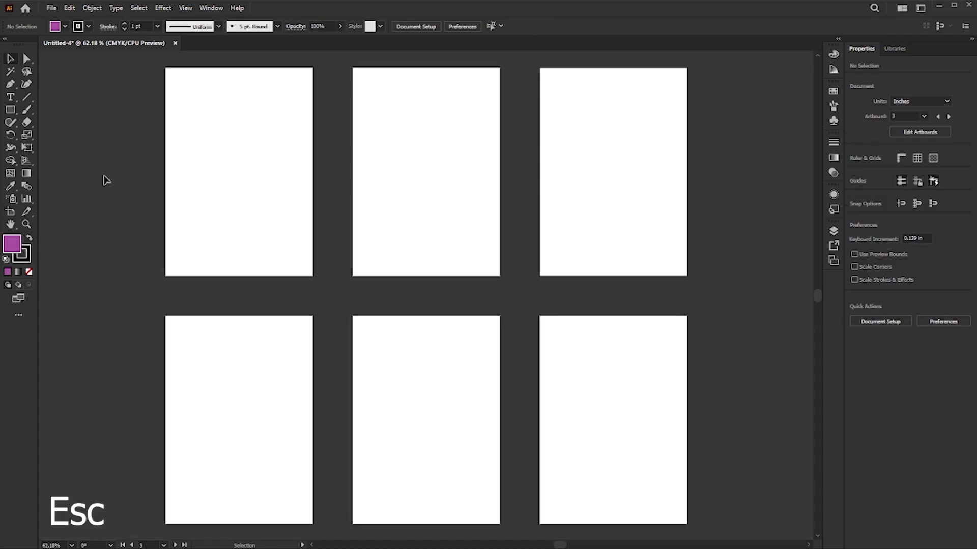
# - Draw purple squares on the artboards, Alt-drag copies onto the others, and nudge them toward centre
pyautogui.click(11, 113)
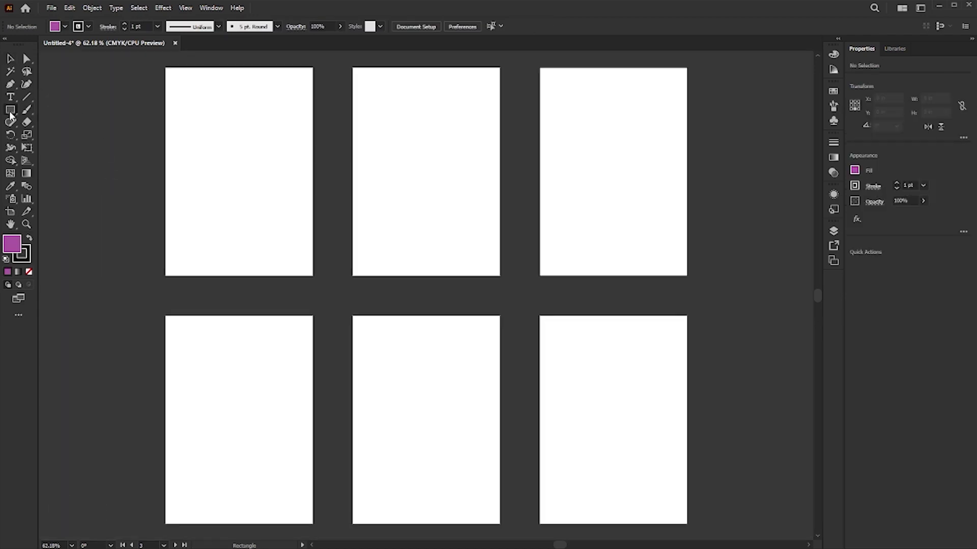
pyautogui.moveTo(202, 123); pyautogui.dragTo(299, 220)
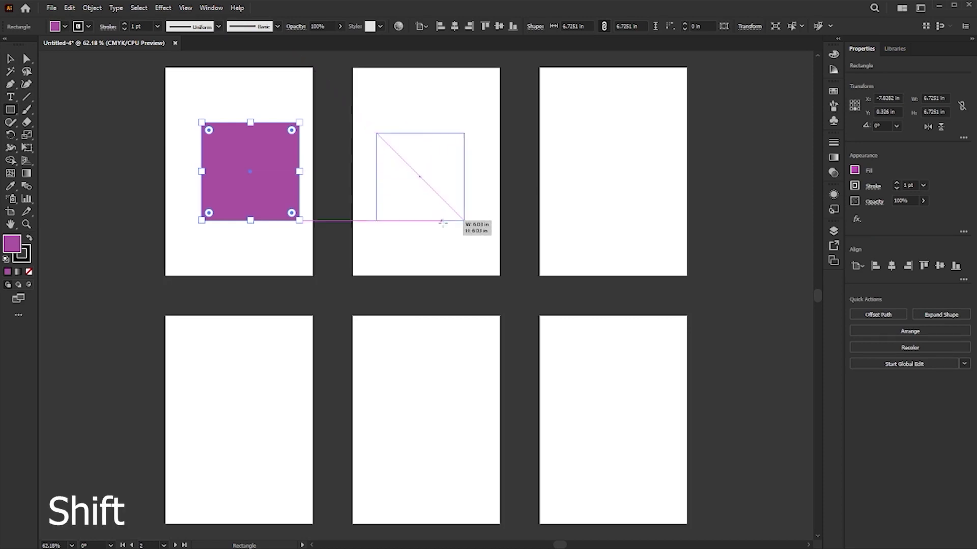
pyautogui.moveTo(377, 133); pyautogui.dragTo(474, 231)
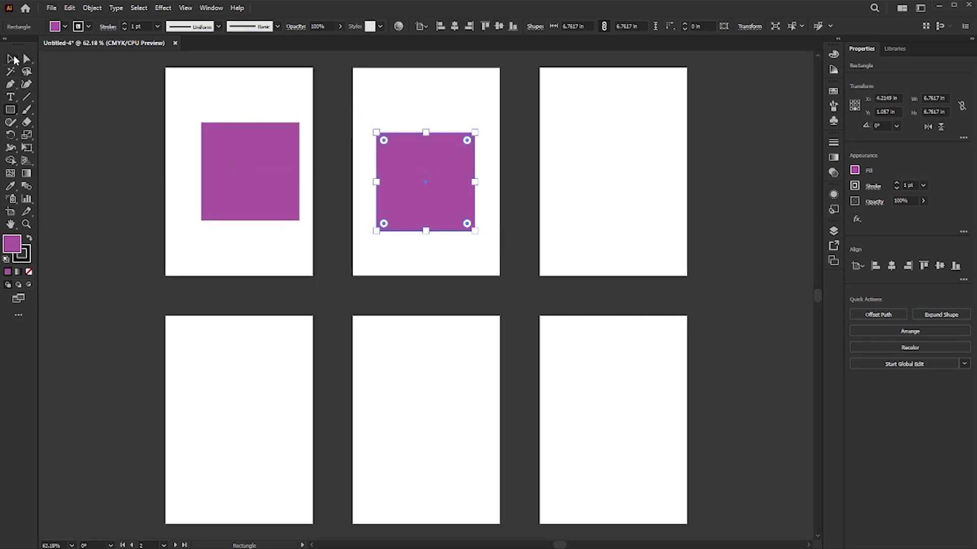
pyautogui.click(10, 59)
pyautogui.moveTo(405, 179)
pyautogui.mouseDown()
pyautogui.moveTo(594, 176)
pyautogui.moveTo(606, 402)
pyautogui.moveTo(420, 433)
pyautogui.moveTo(269, 409)
pyautogui.mouseUp()
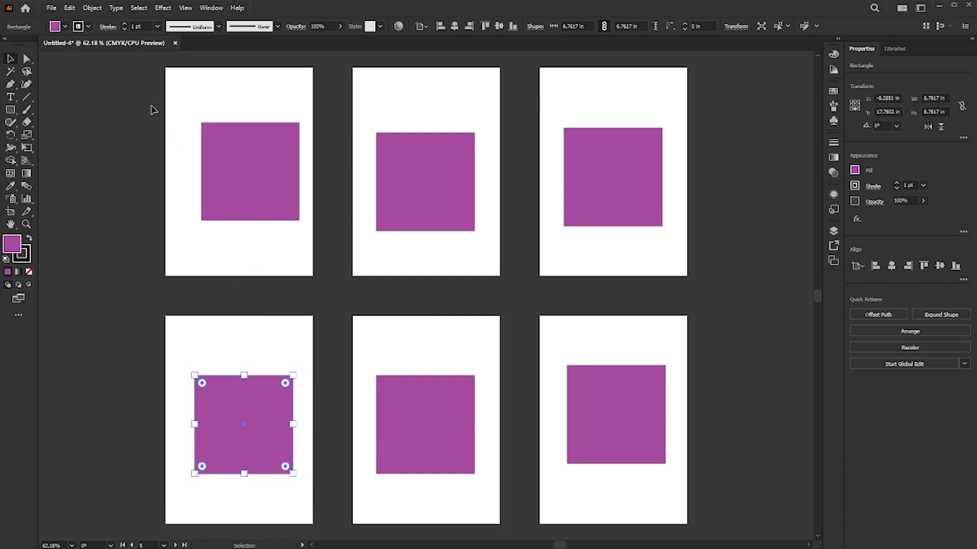
pyautogui.moveTo(151, 106); pyautogui.dragTo(262, 216)
pyautogui.moveTo(280, 183); pyautogui.dragTo(271, 188)
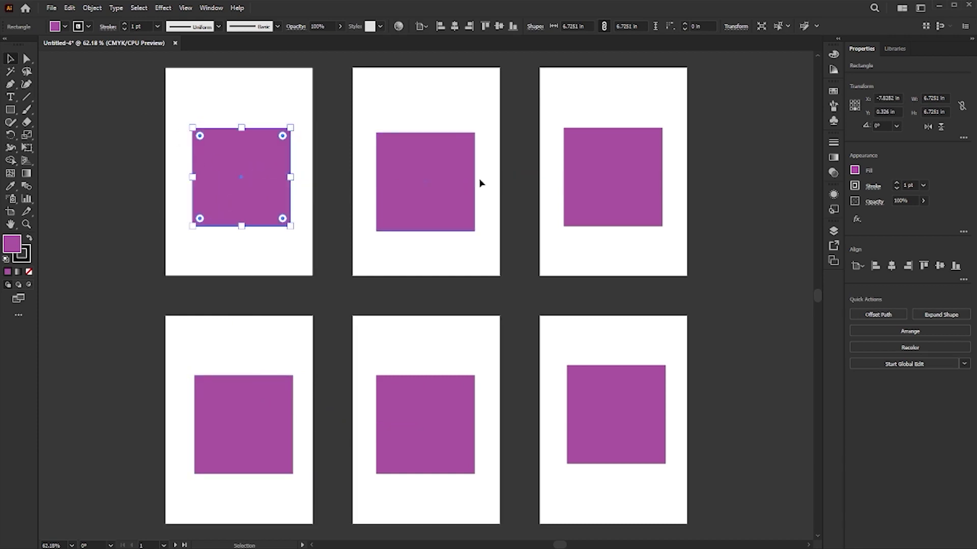
pyautogui.click(460, 161)
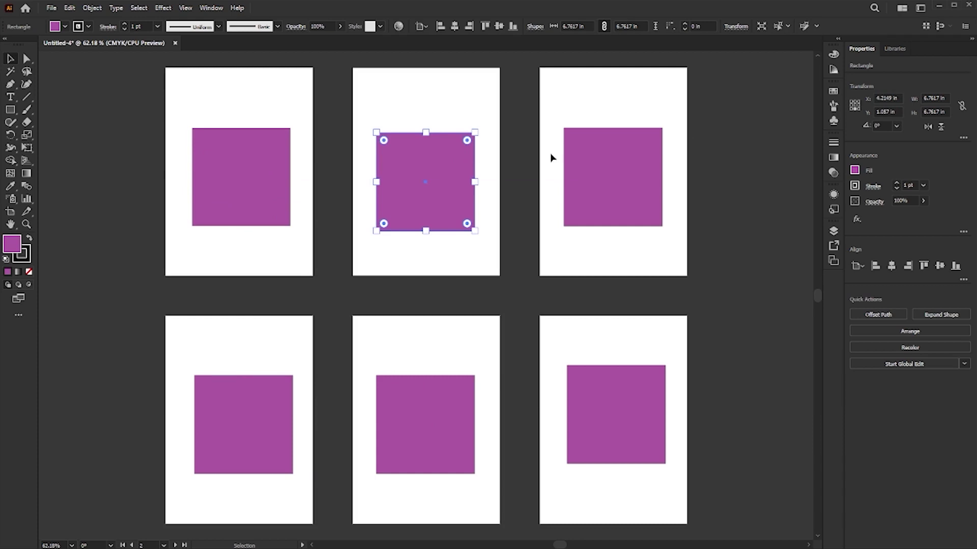
# - Fill the second square green and the third square blue
pyautogui.click(833, 54)
pyautogui.click(742, 76)
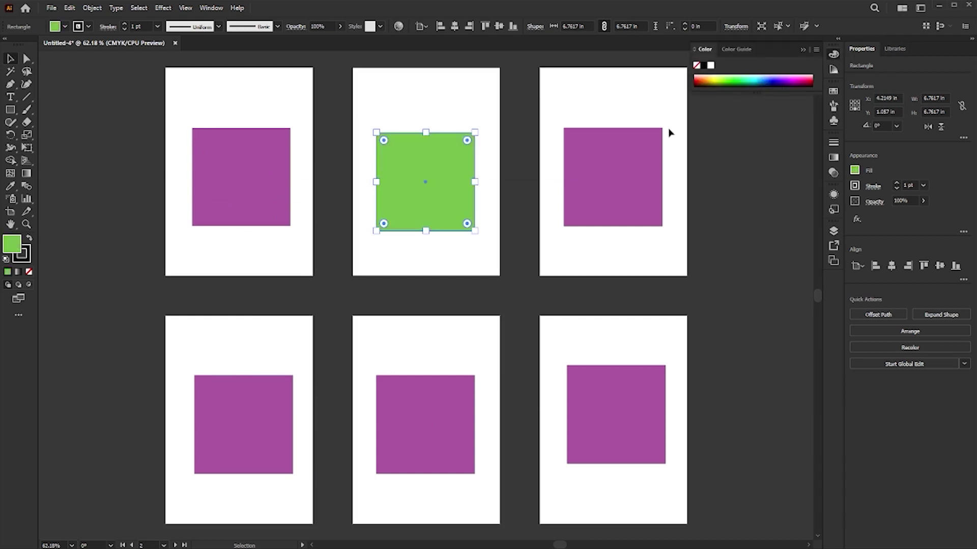
pyautogui.press('a')
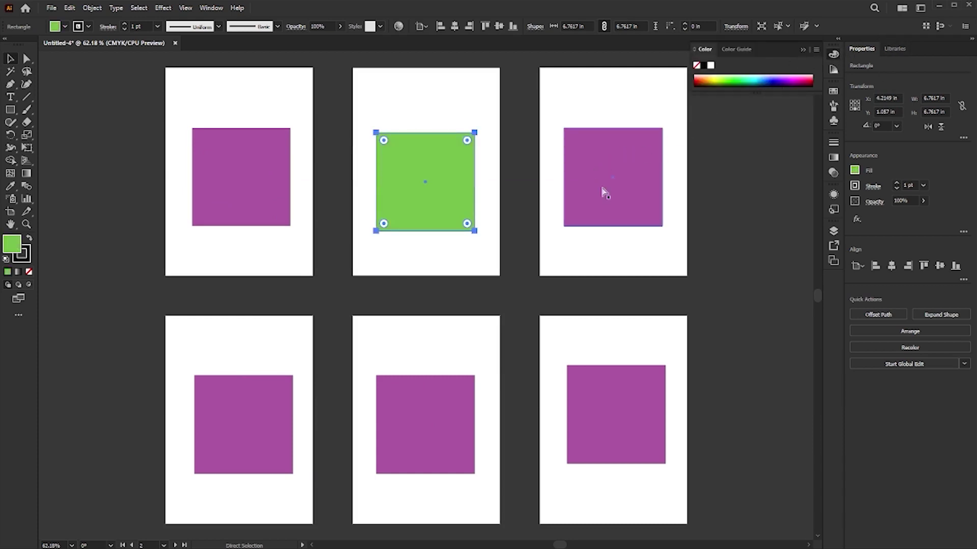
pyautogui.press('ctrl')
pyautogui.keyDown('ctrl'); pyautogui.click(609, 178); pyautogui.keyUp('ctrl')
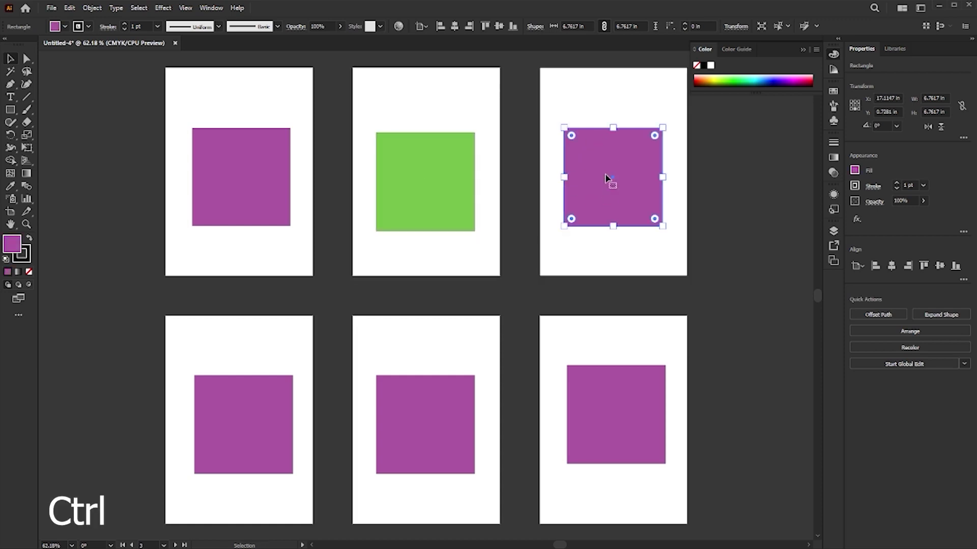
pyautogui.click(765, 78)
# - Fill the bottom-row squares pink, cyan and dark red, then deselect
pyautogui.keyDown('ctrl'); pyautogui.click(622, 395); pyautogui.keyUp('ctrl')
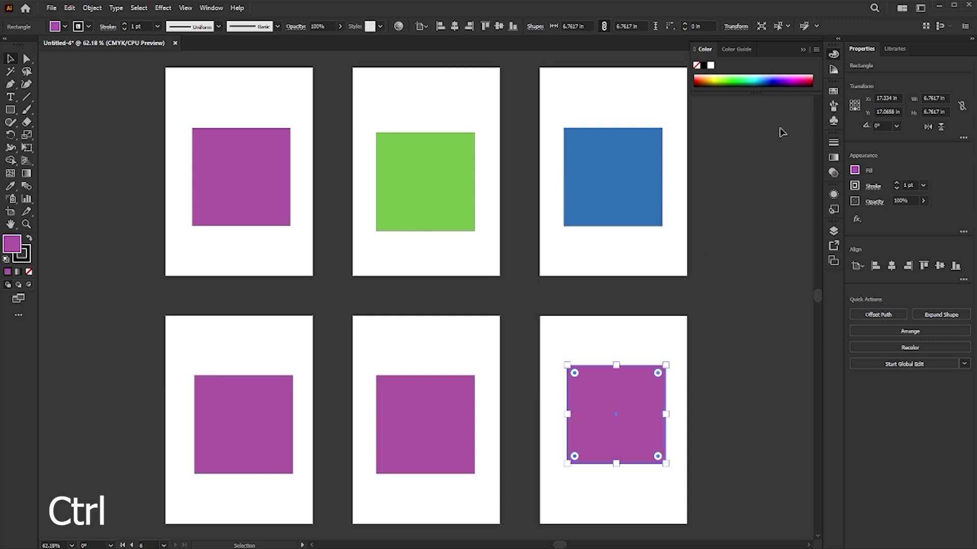
pyautogui.click(804, 80)
pyautogui.keyDown('ctrl'); pyautogui.click(445, 407); pyautogui.keyUp('ctrl')
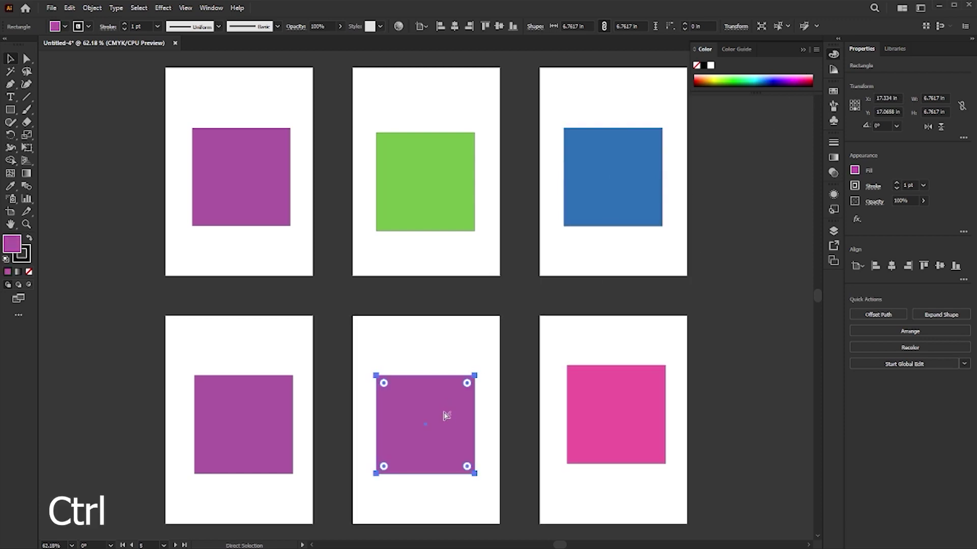
pyautogui.click(757, 77)
pyautogui.keyDown('ctrl'); pyautogui.click(257, 406); pyautogui.keyUp('ctrl')
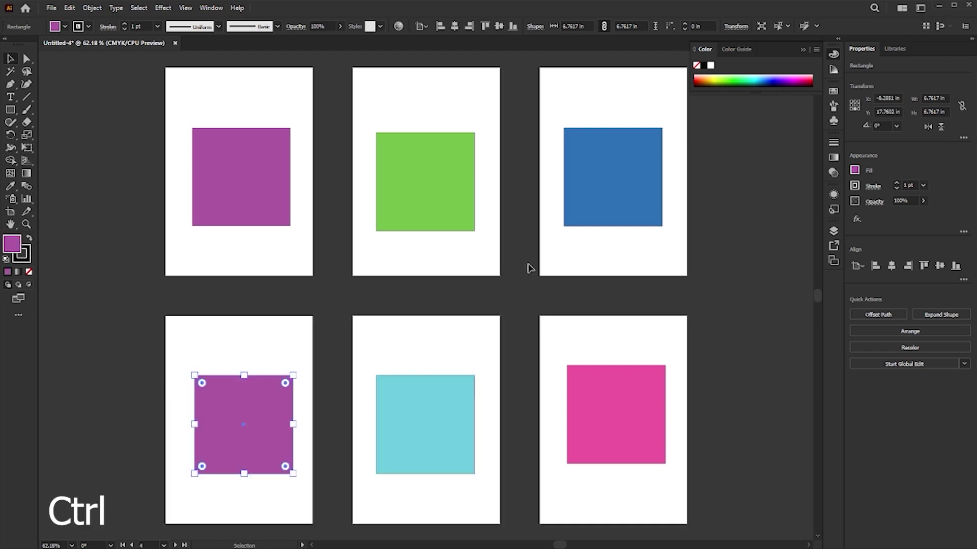
pyautogui.click(702, 80)
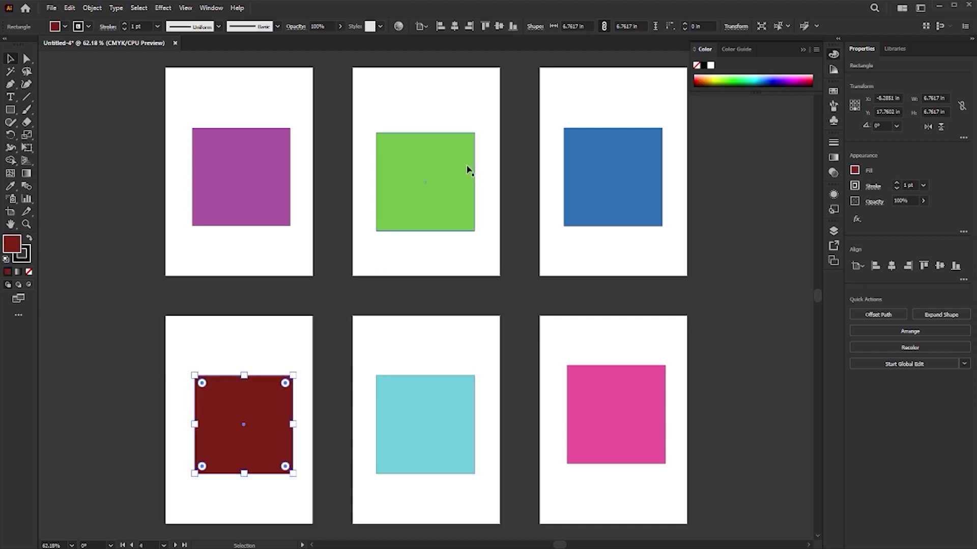
pyautogui.click(803, 50)
pyautogui.click(707, 169)
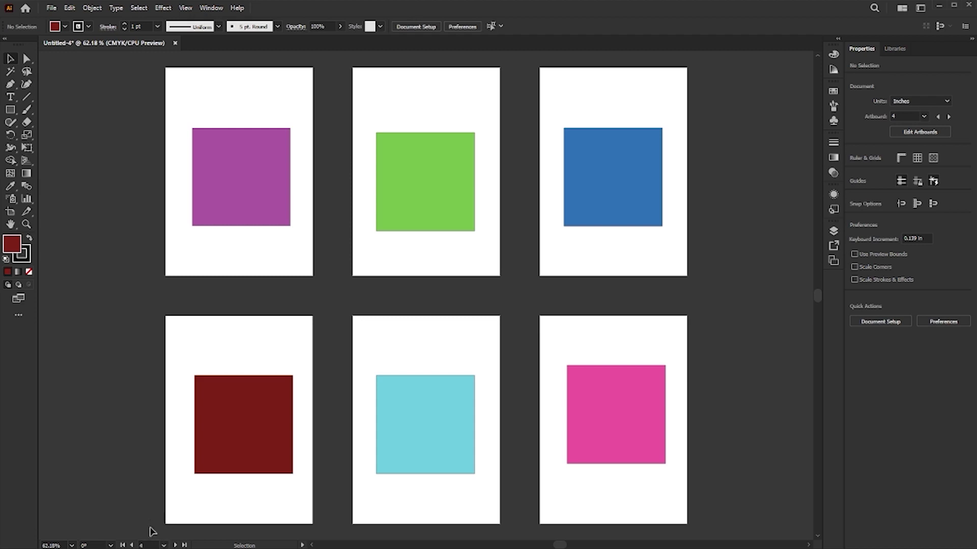
pyautogui.click(290, 259)
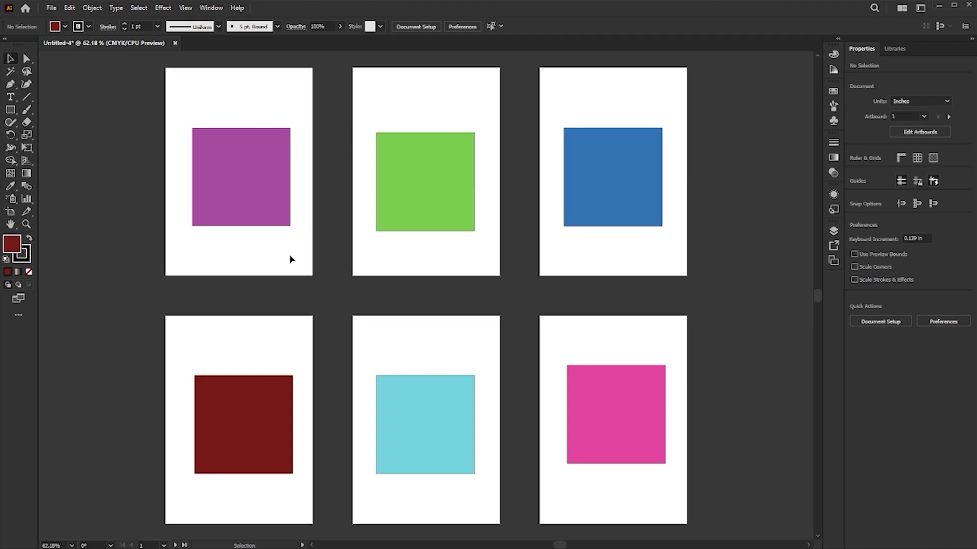
pyautogui.hotkey('ctrl', '0')
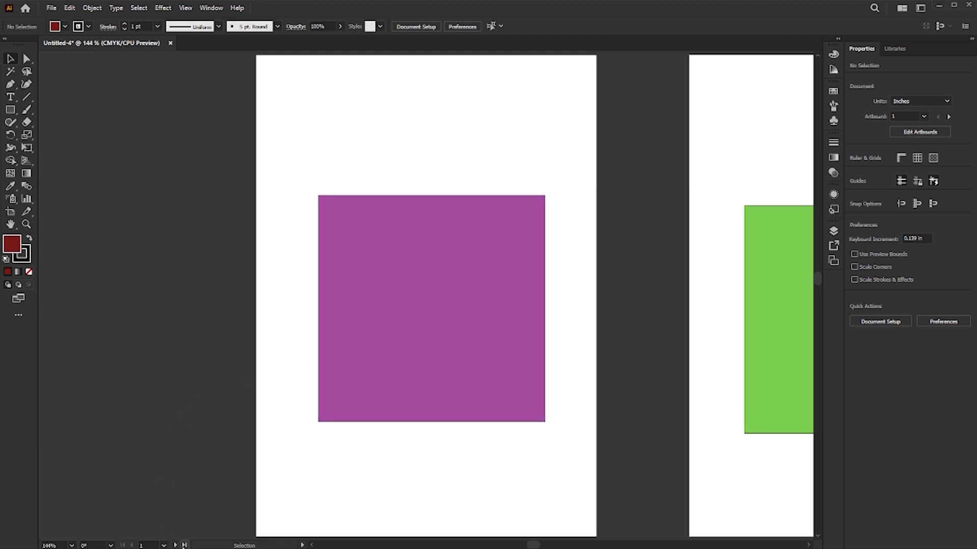
pyautogui.click(164, 546)
pyautogui.click(176, 535)
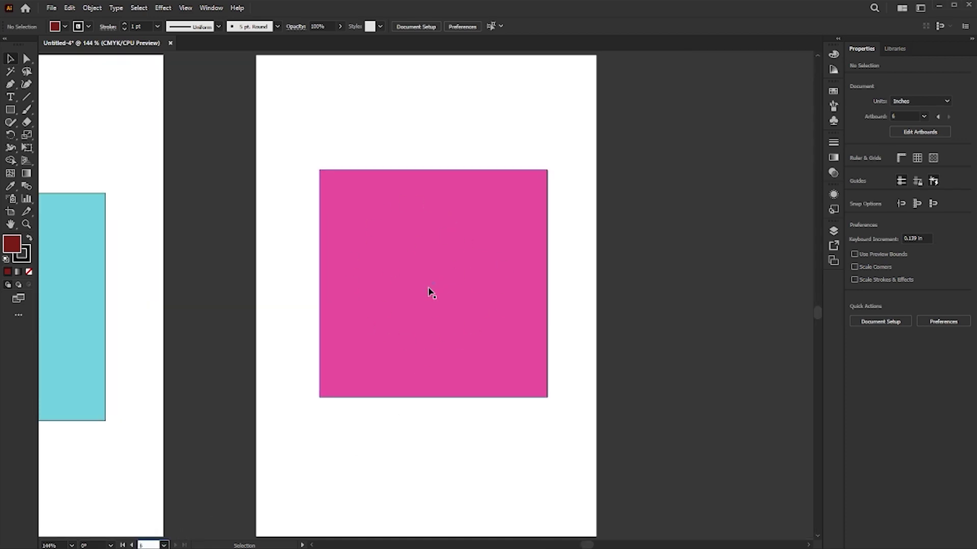
pyautogui.click(164, 545)
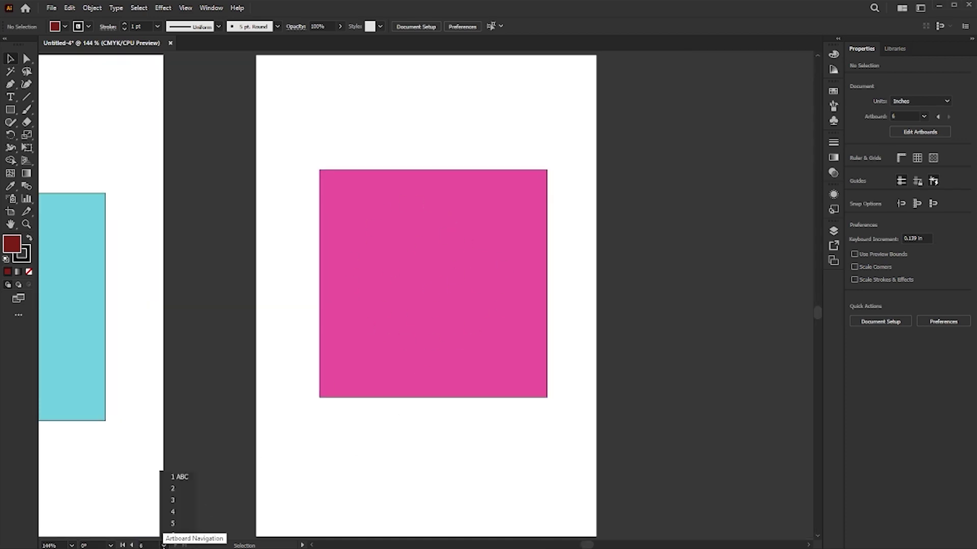
pyautogui.click(179, 512)
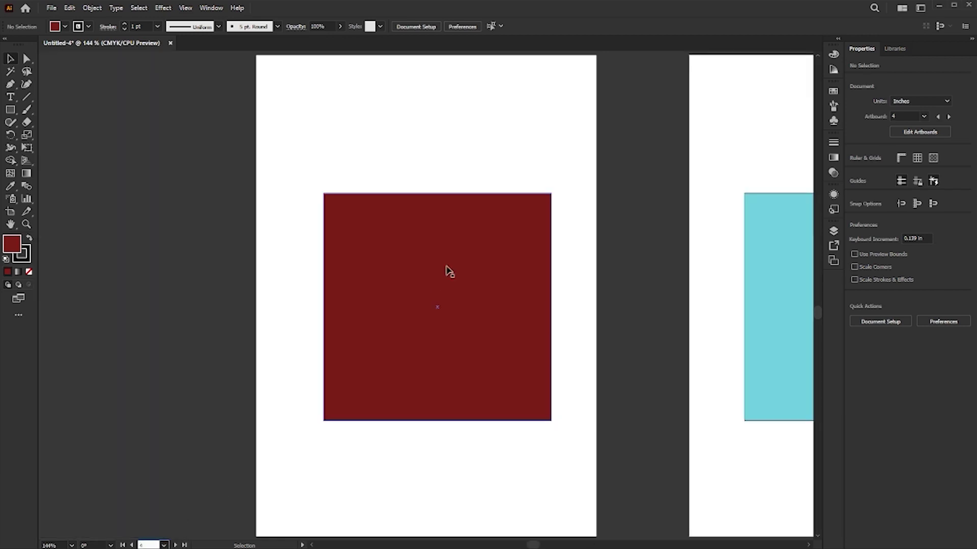
pyautogui.click(164, 545)
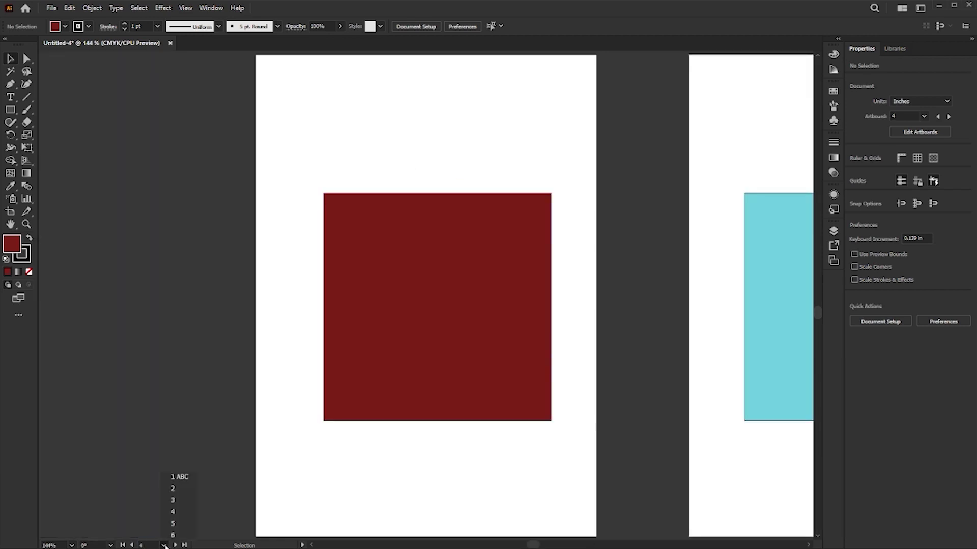
pyautogui.click(175, 510)
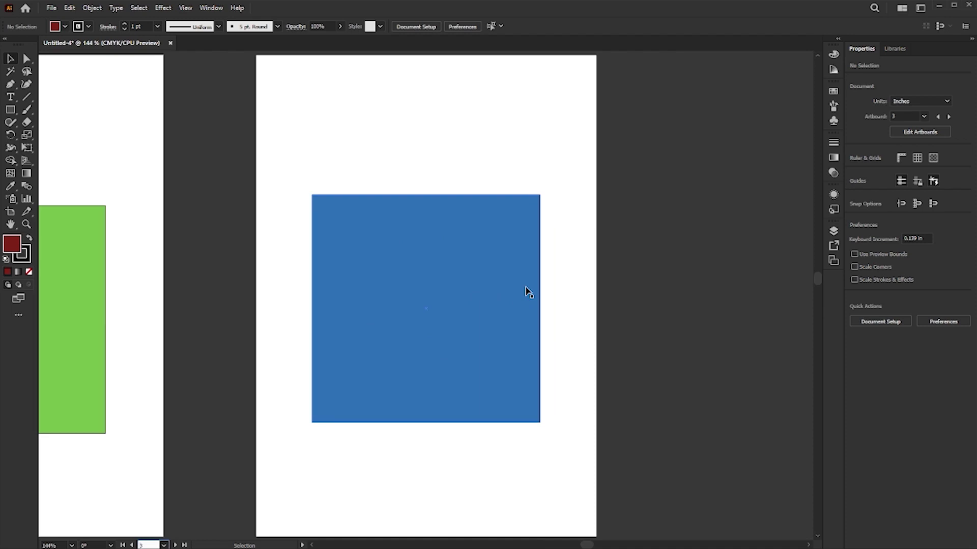
pyautogui.scroll(-1, 529, 293)
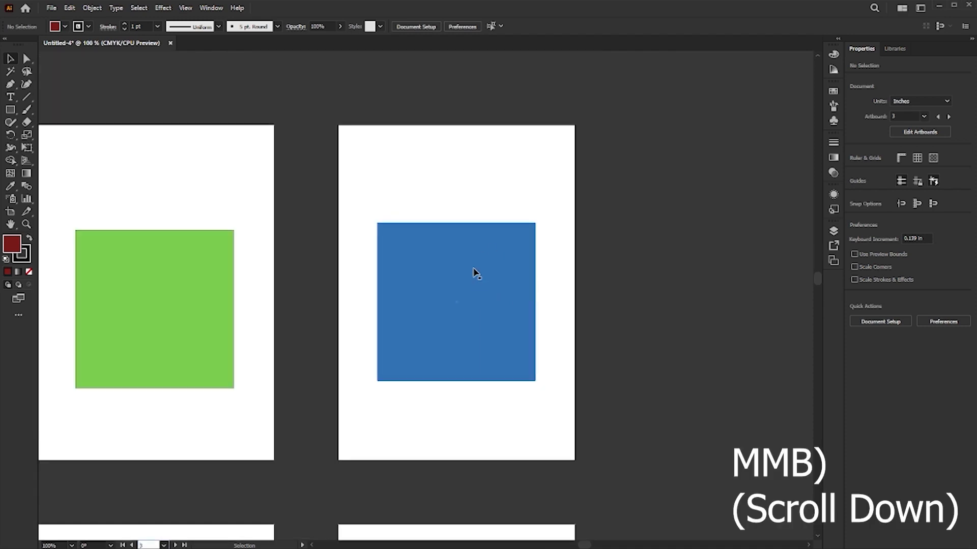
pyautogui.scroll(-2, 475, 273)
pyautogui.hotkey('ctrl', 'alt', '0')
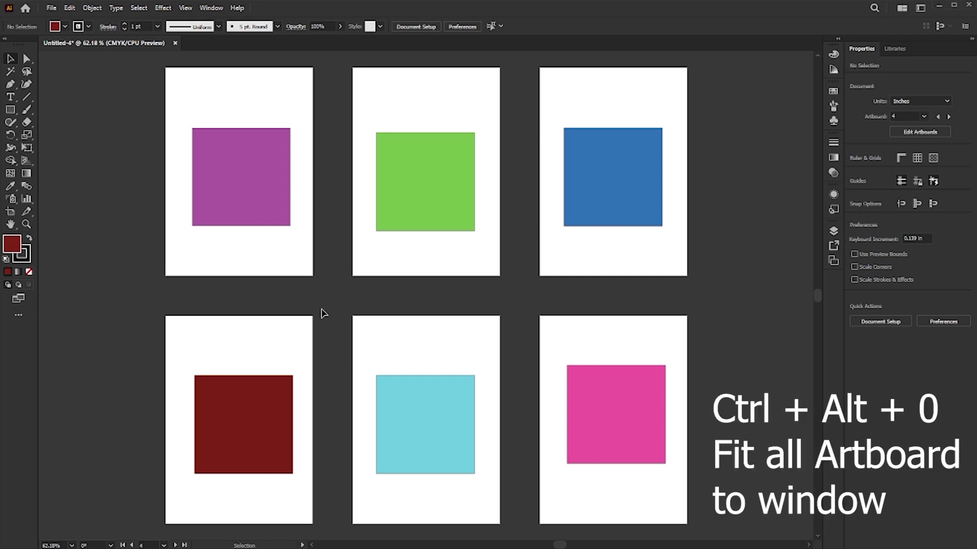
pyautogui.click(414, 270)
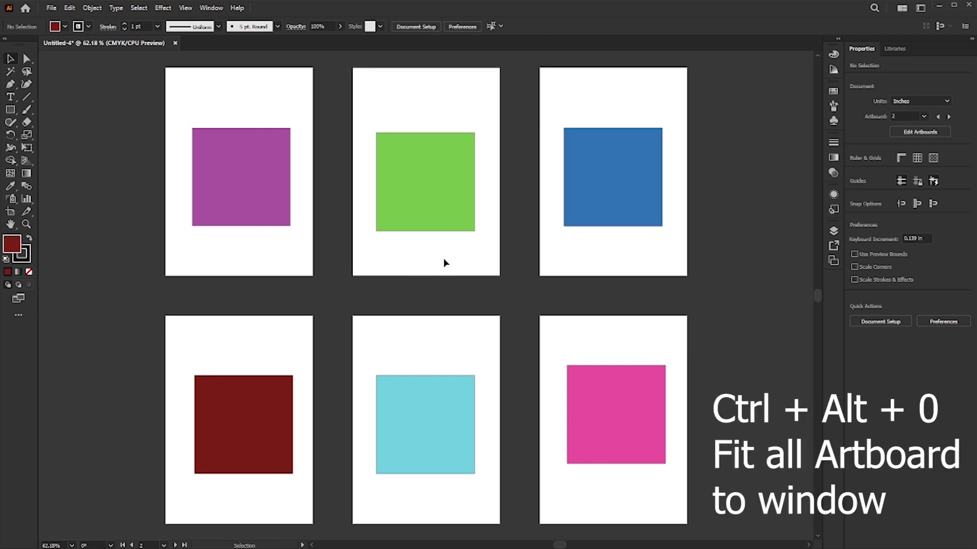
pyautogui.hotkey('ctrl', '0')
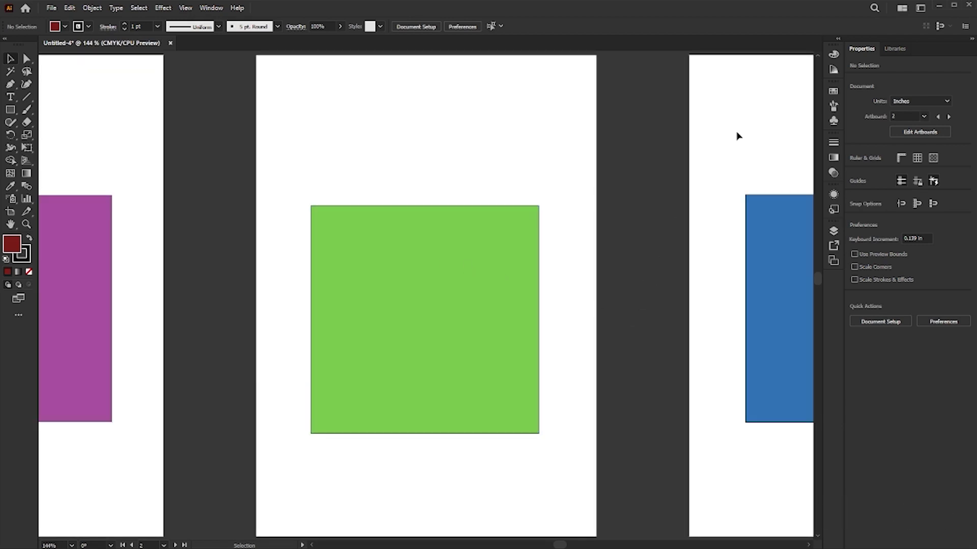
pyautogui.click(734, 111)
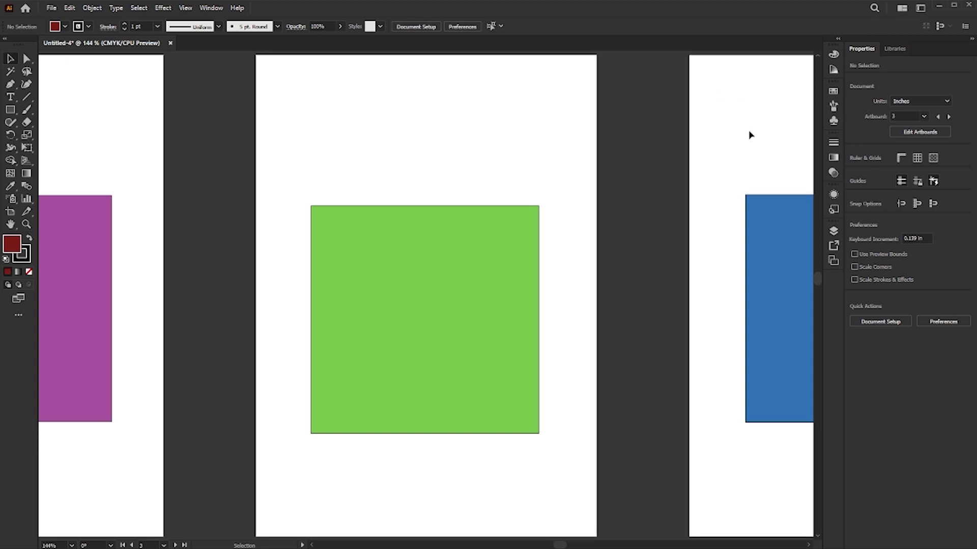
pyautogui.hotkey('ctrl', '0')
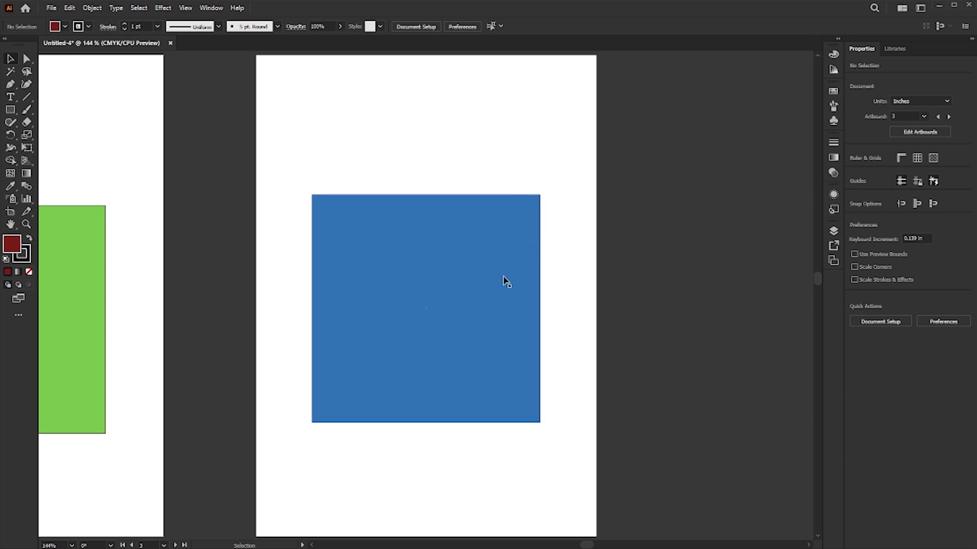
pyautogui.press('a')
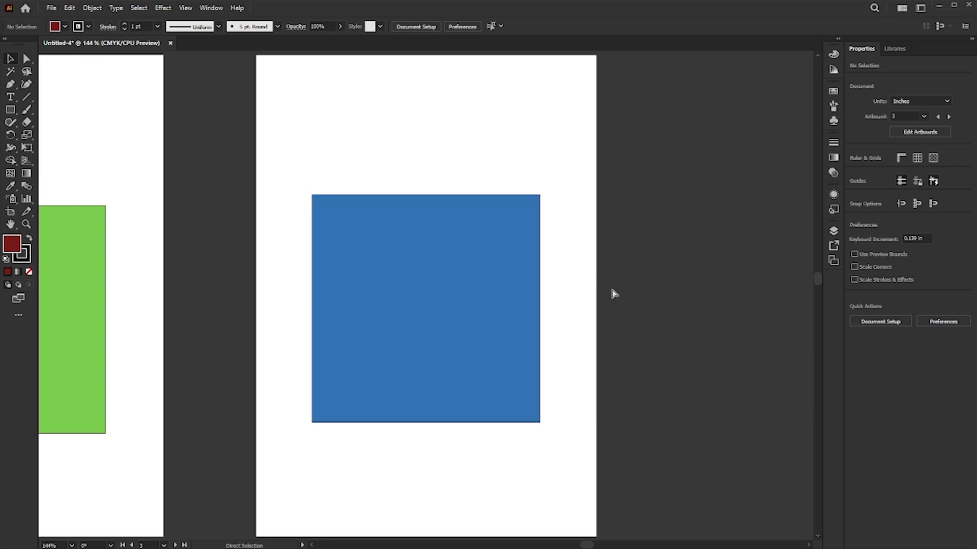
pyautogui.hotkey('ctrl', 'alt', '0')
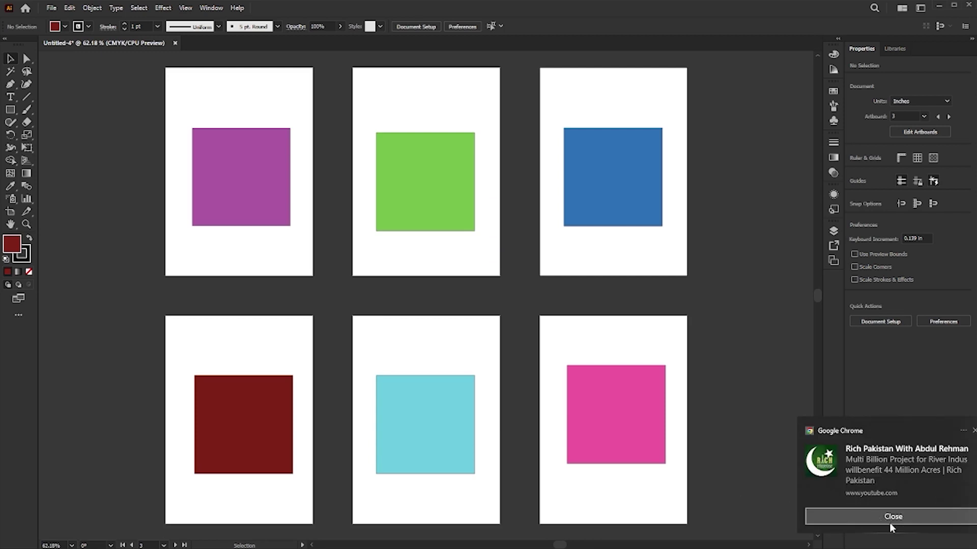
pyautogui.click(889, 518)
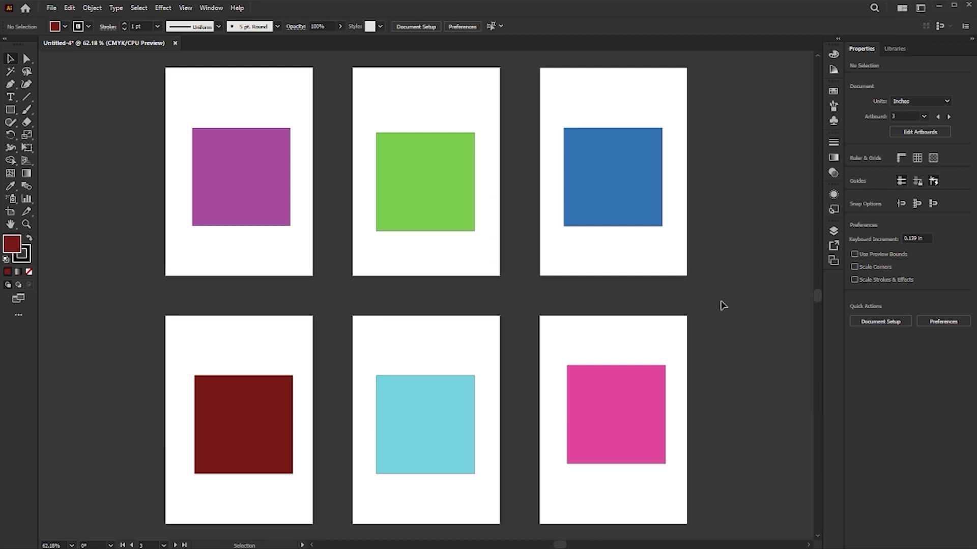
# - Enter artboard editing through Document Setup's Edit Artboards button
pyautogui.click(869, 324)
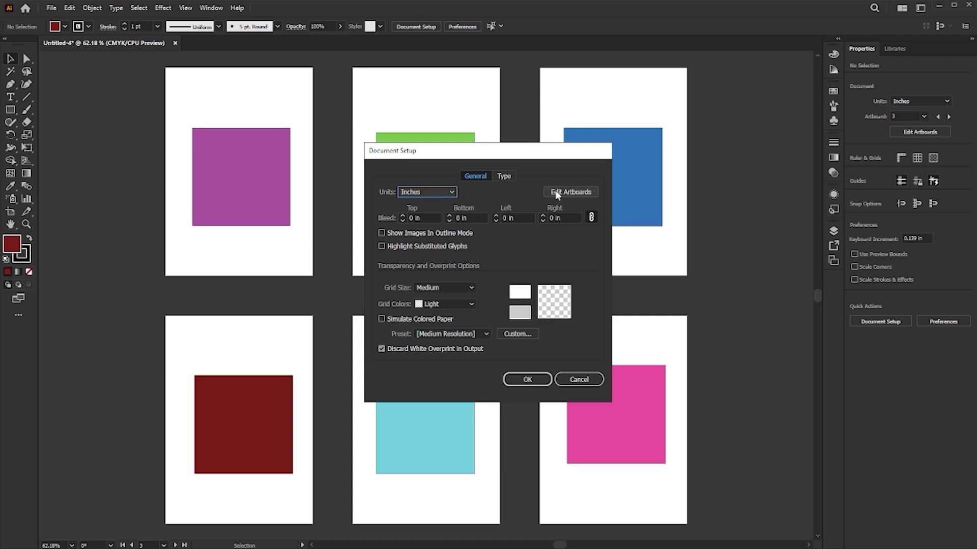
pyautogui.click(569, 193)
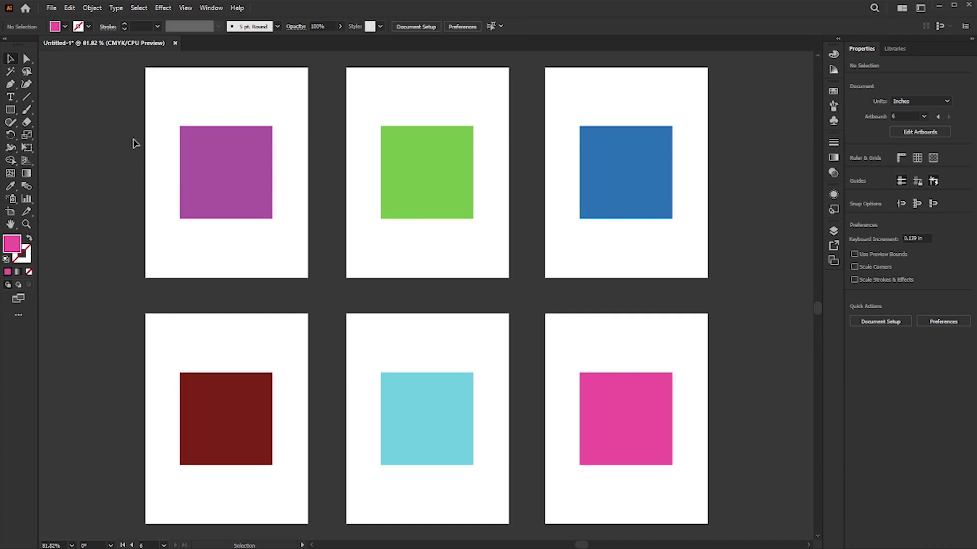
# - Delete the six coloured squares, then delete artboards 02 through 06, keeping only Artboard 1
pyautogui.moveTo(132, 115); pyautogui.dragTo(695, 481)
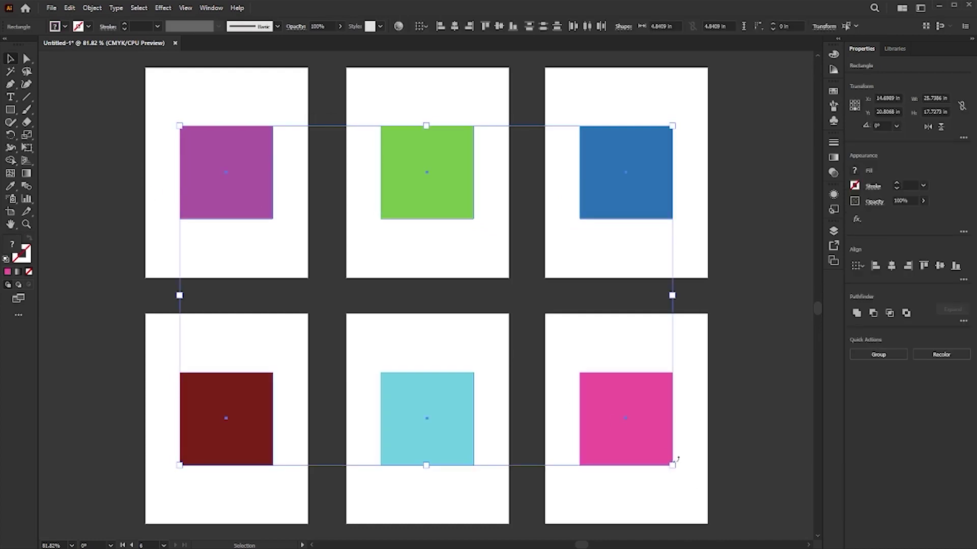
pyautogui.press('Delete')
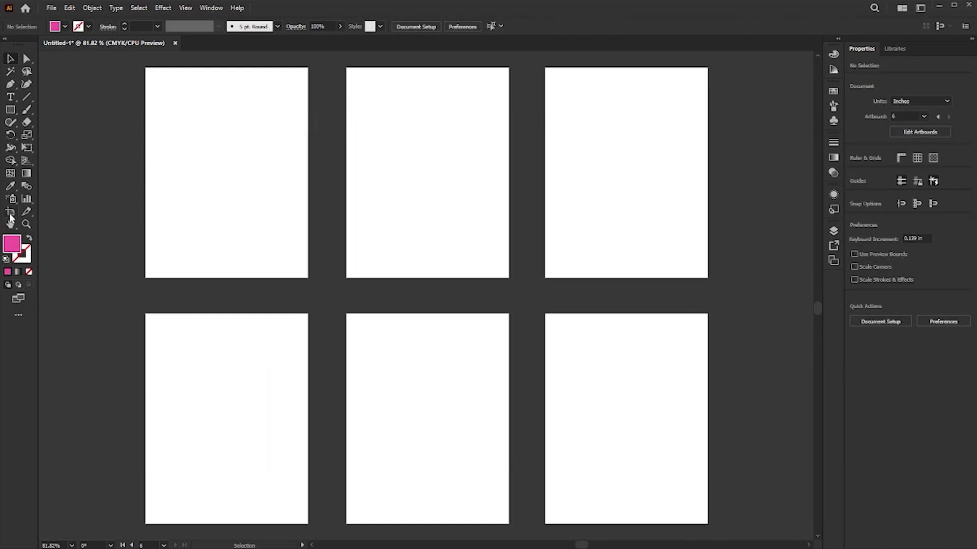
pyautogui.click(10, 214)
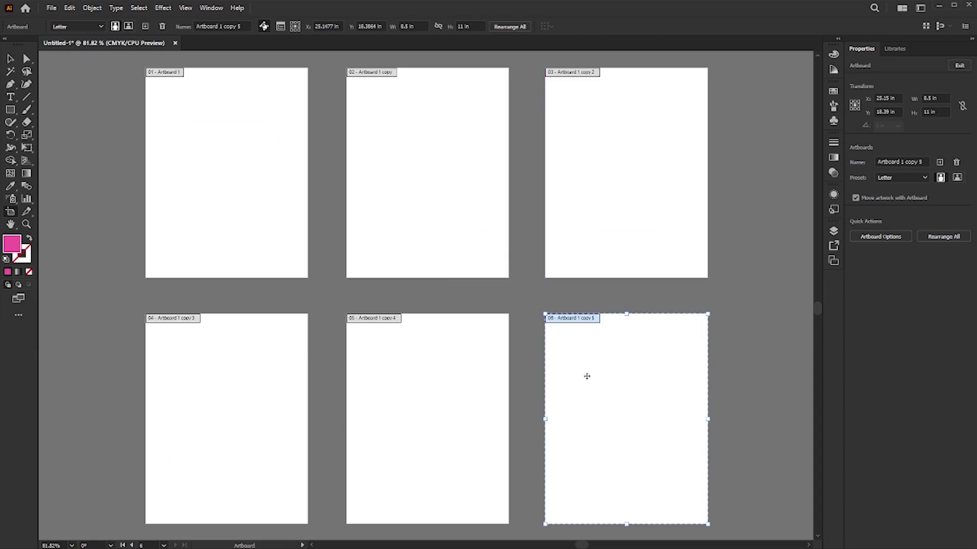
pyautogui.press('Delete')
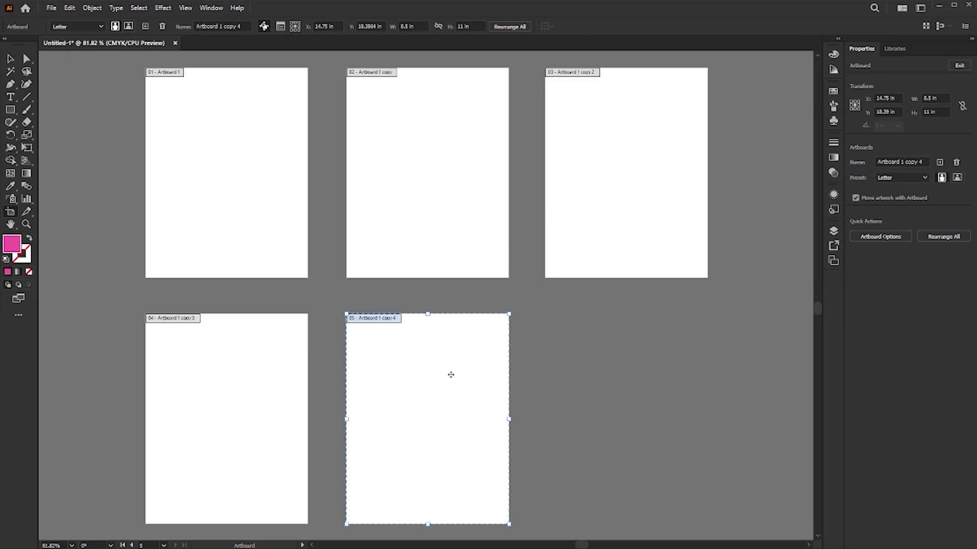
pyautogui.keyDown('shift'); pyautogui.click(286, 362); pyautogui.keyUp('shift')
pyautogui.keyDown('shift'); pyautogui.click(602, 199); pyautogui.keyUp('shift')
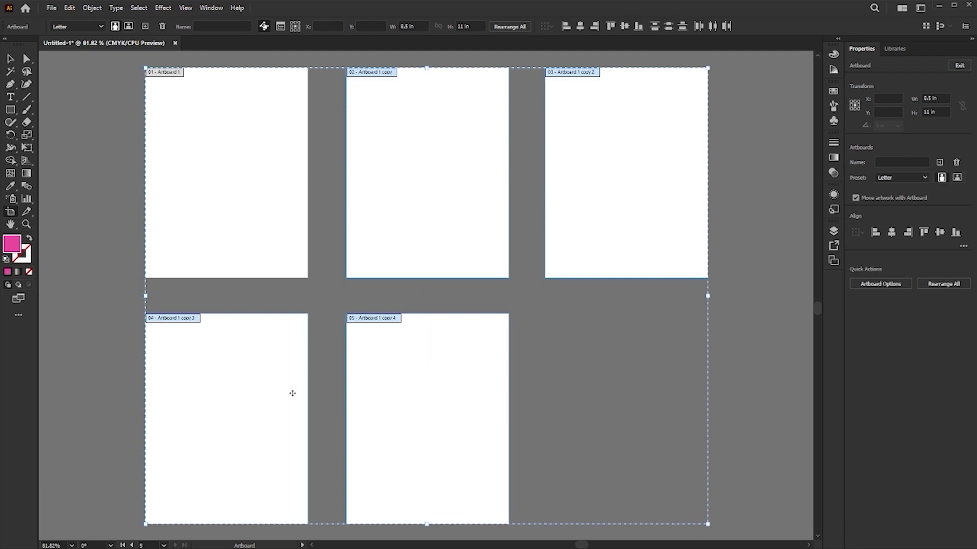
pyautogui.press('Delete')
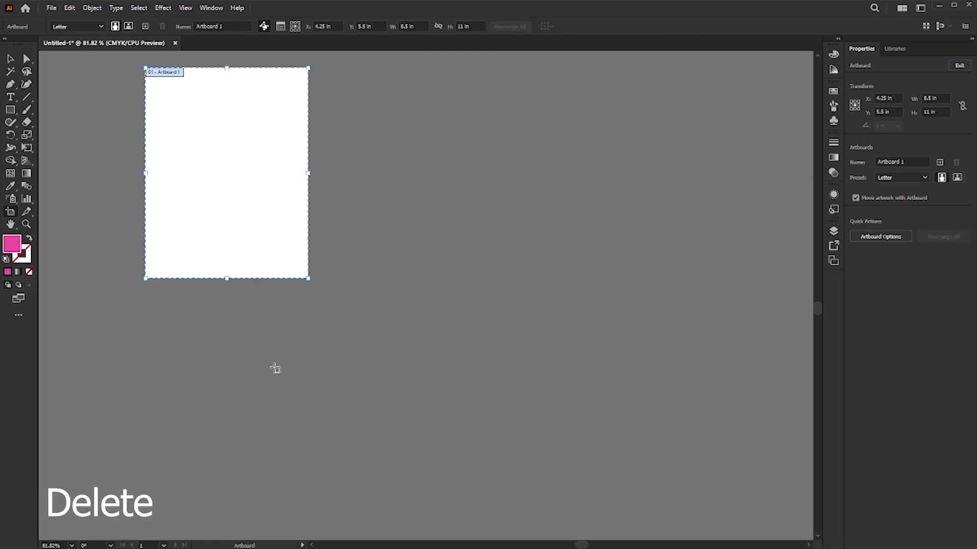
# - Pan the artboard toward the window centre and set Rotate View to 45°
pyautogui.press('space')
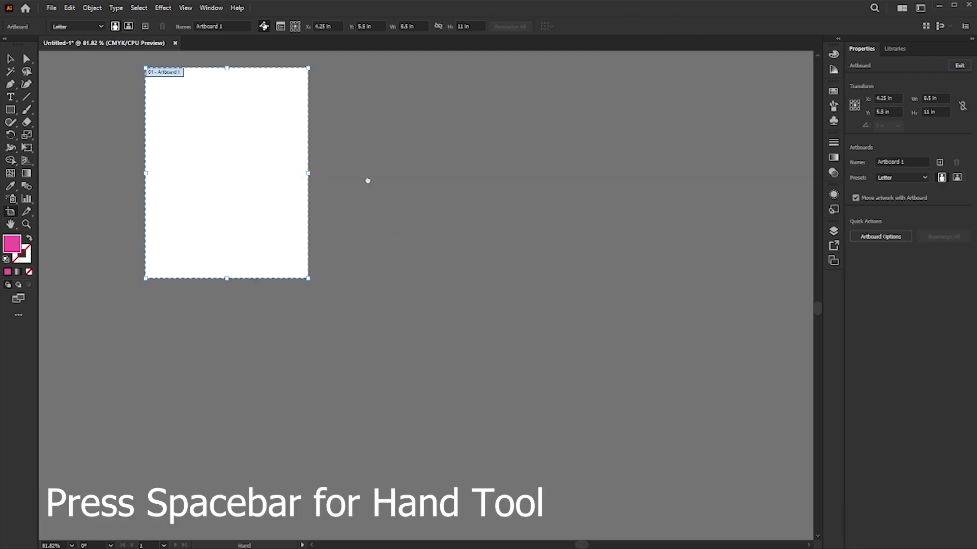
pyautogui.moveTo(366, 178)
pyautogui.mouseDown()
pyautogui.moveTo(532, 284)
pyautogui.moveTo(546, 280)
pyautogui.mouseUp()
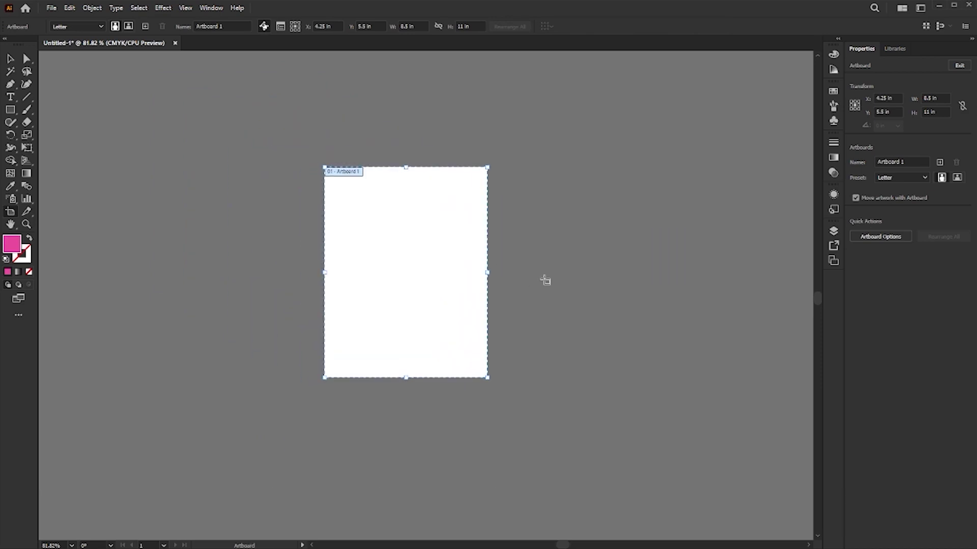
pyautogui.click(186, 8)
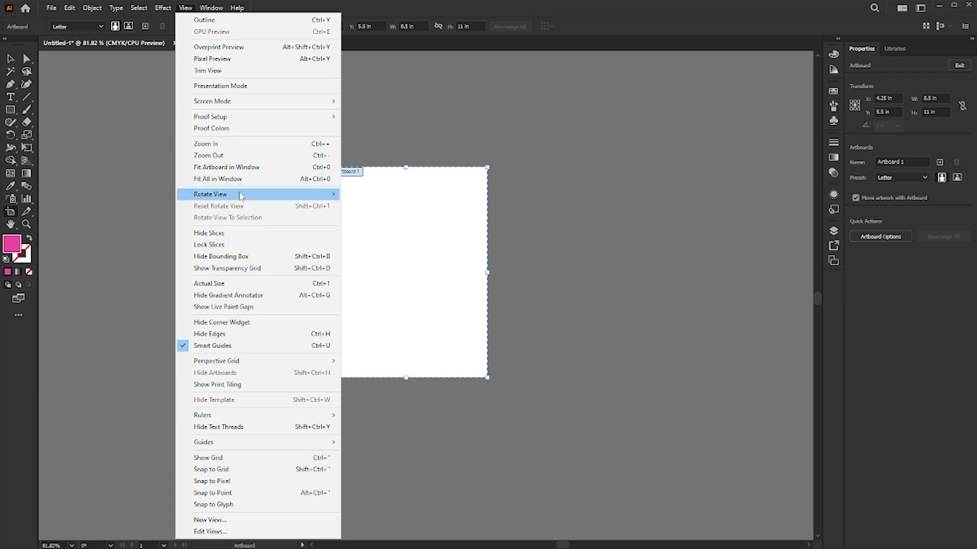
pyautogui.moveTo(210, 194)
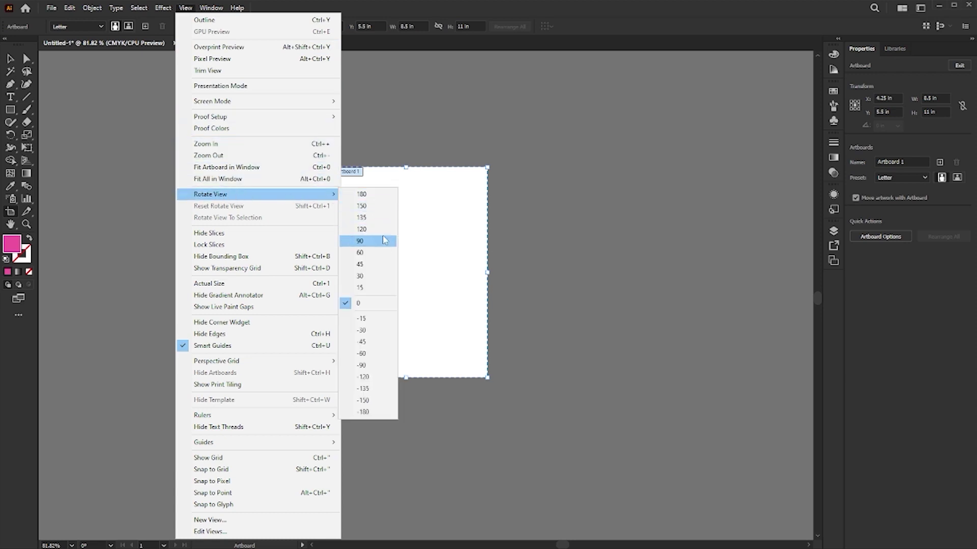
pyautogui.click(383, 267)
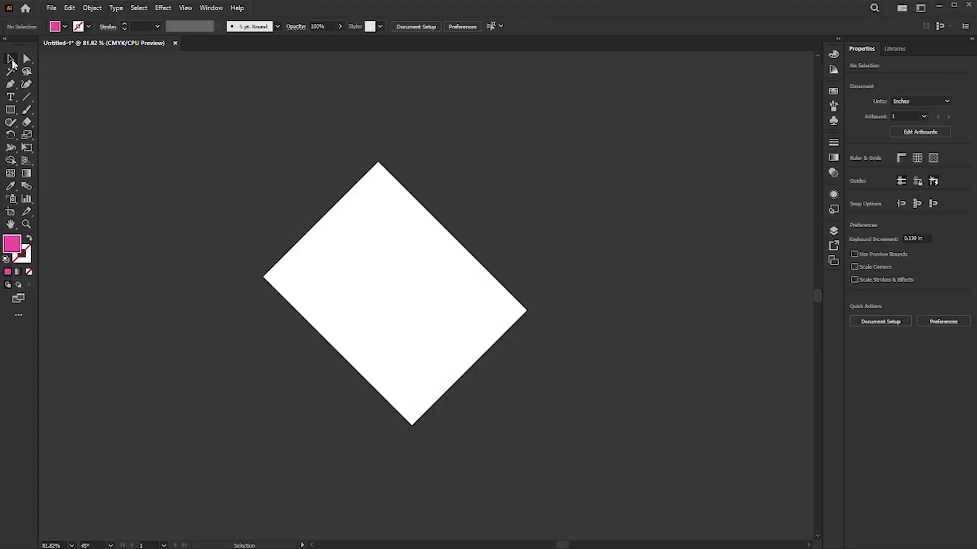
pyautogui.click(11, 59)
pyautogui.moveTo(11, 115); pyautogui.dragTo(34, 115)
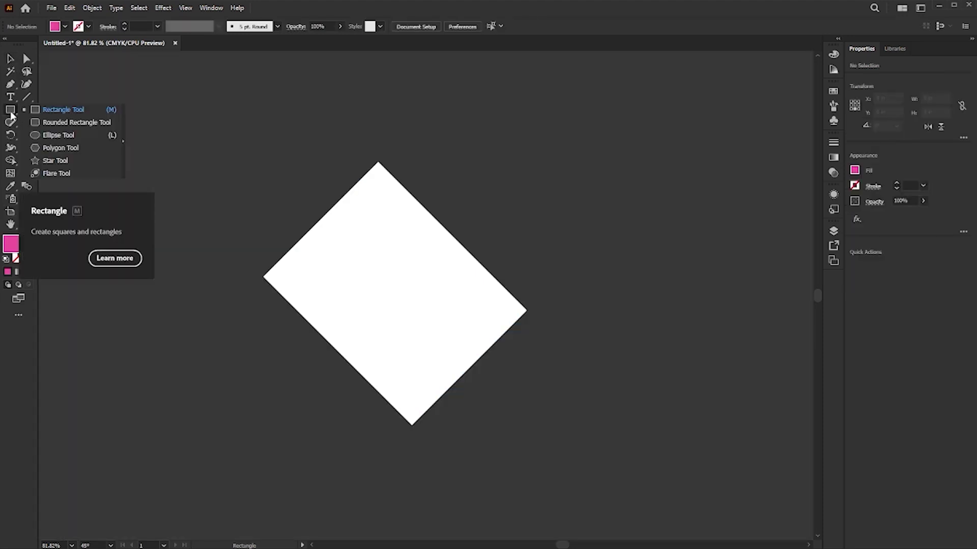
pyautogui.click(48, 111)
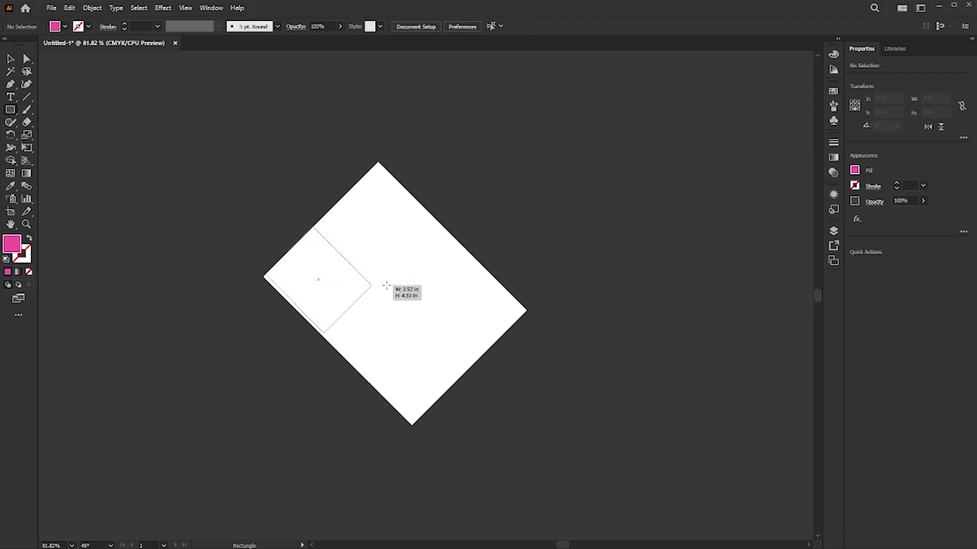
pyautogui.moveTo(269, 276); pyautogui.dragTo(372, 285)
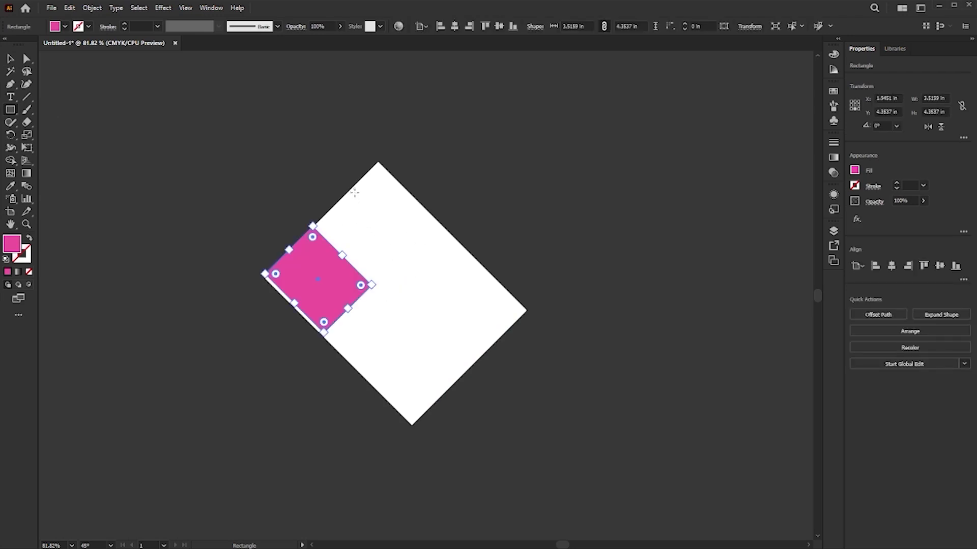
pyautogui.moveTo(354, 192); pyautogui.dragTo(456, 239)
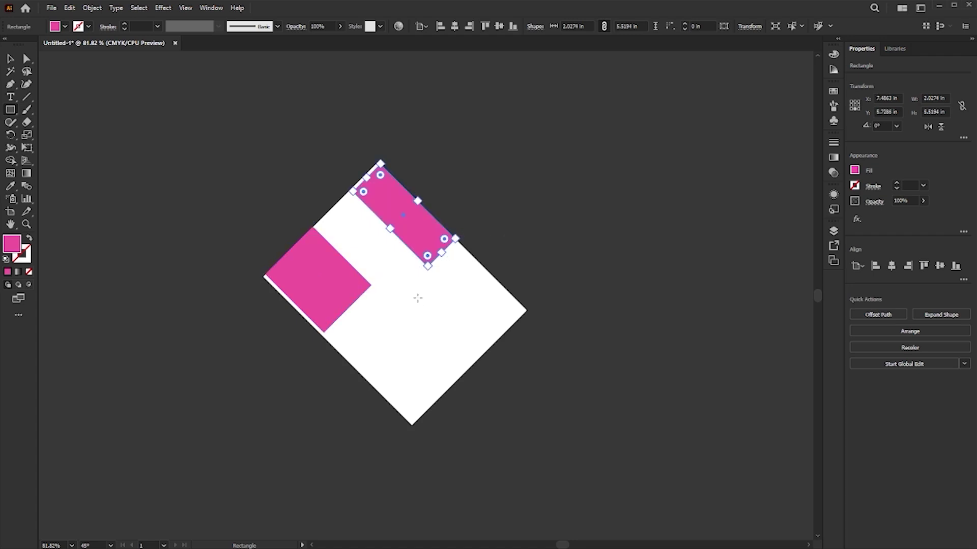
pyautogui.moveTo(410, 293); pyautogui.dragTo(536, 327)
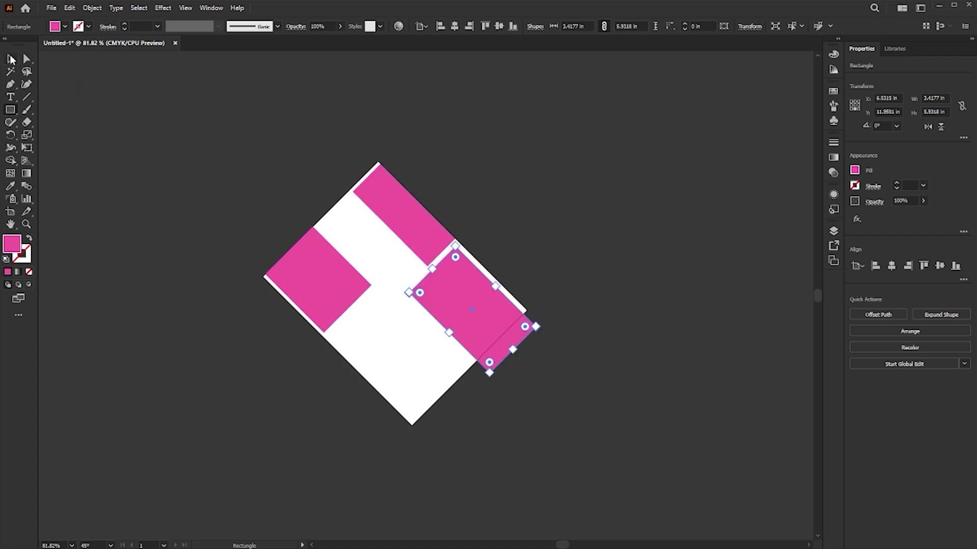
pyautogui.click(11, 59)
pyautogui.moveTo(218, 154)
pyautogui.mouseDown()
pyautogui.moveTo(548, 407)
pyautogui.moveTo(578, 377)
pyautogui.mouseUp()
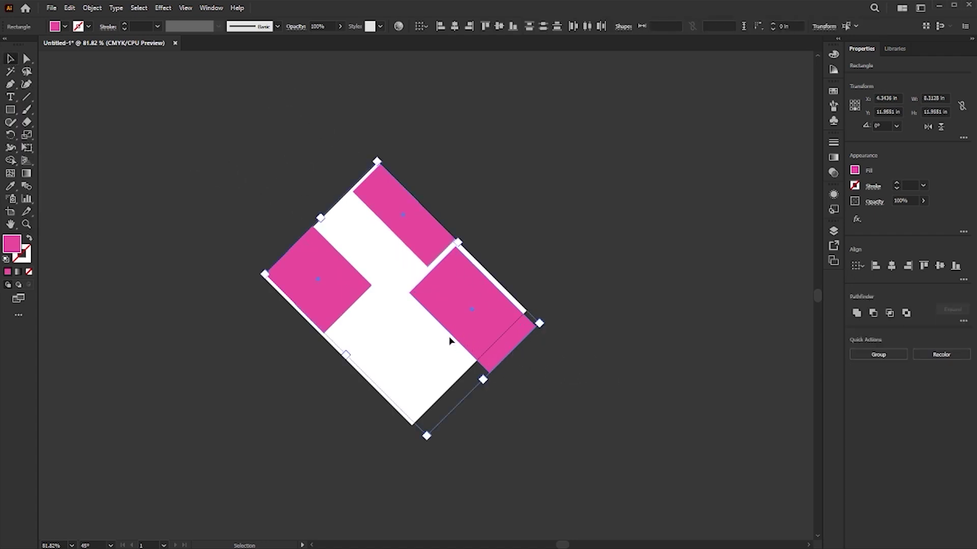
pyautogui.press('Delete')
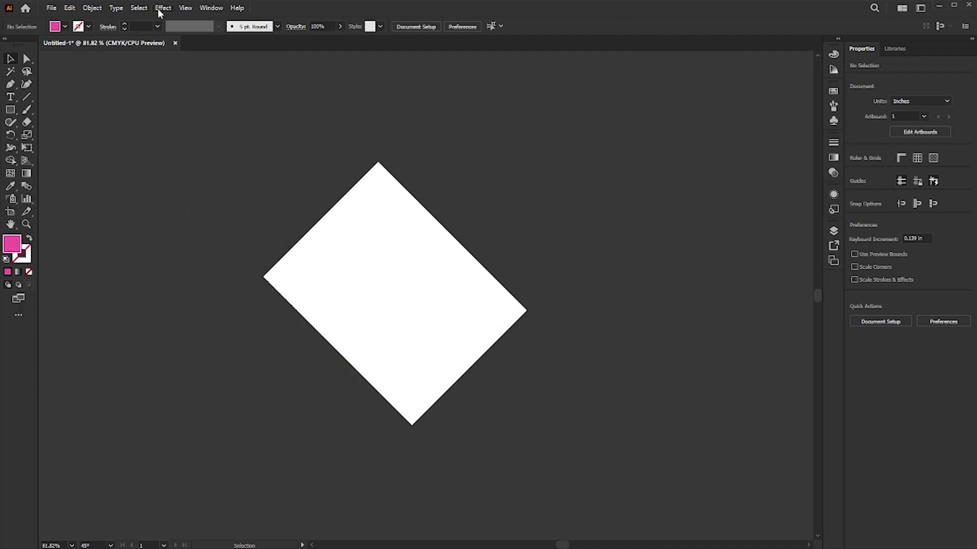
# - Reset the view rotation to 0°, zoom in to 150% and pan the artboard slightly down
pyautogui.click(186, 8)
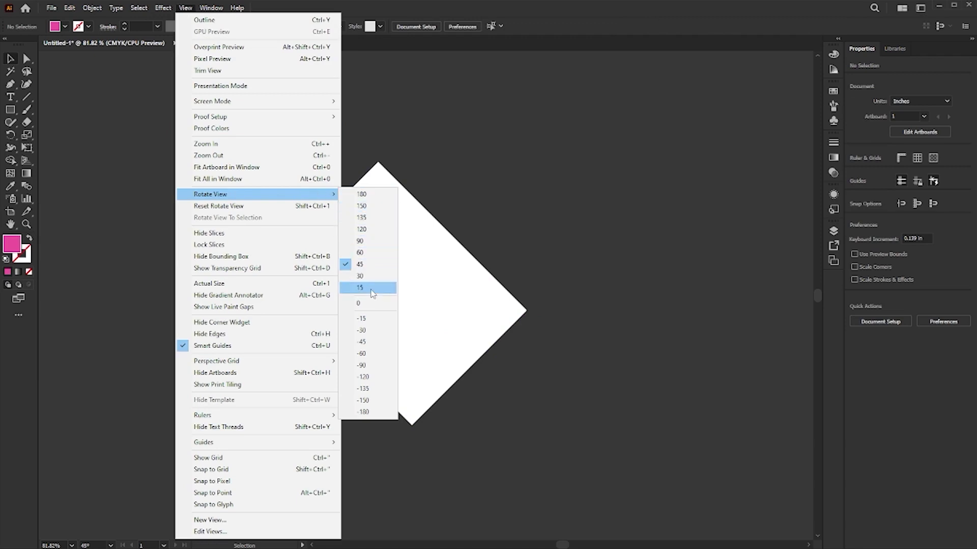
pyautogui.click(365, 304)
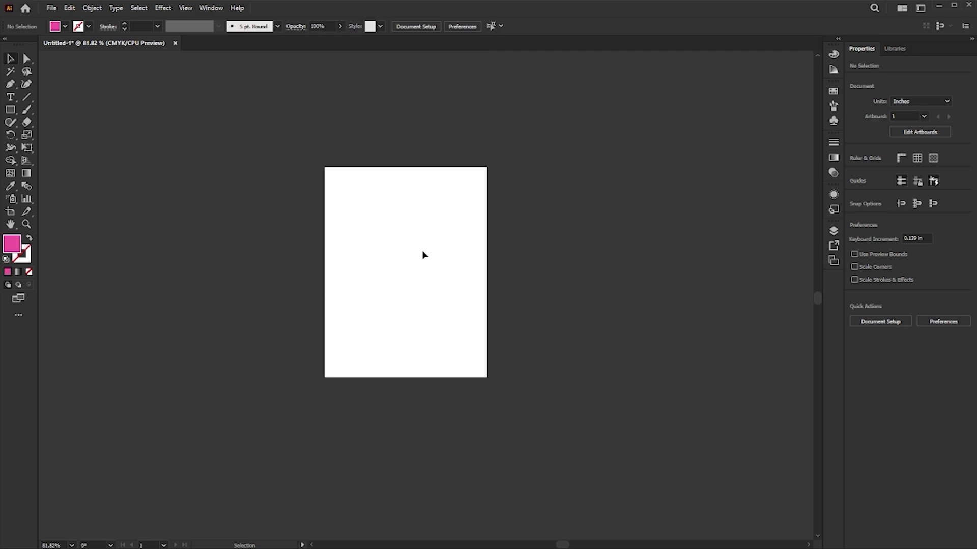
pyautogui.scroll(1, 377, 277)
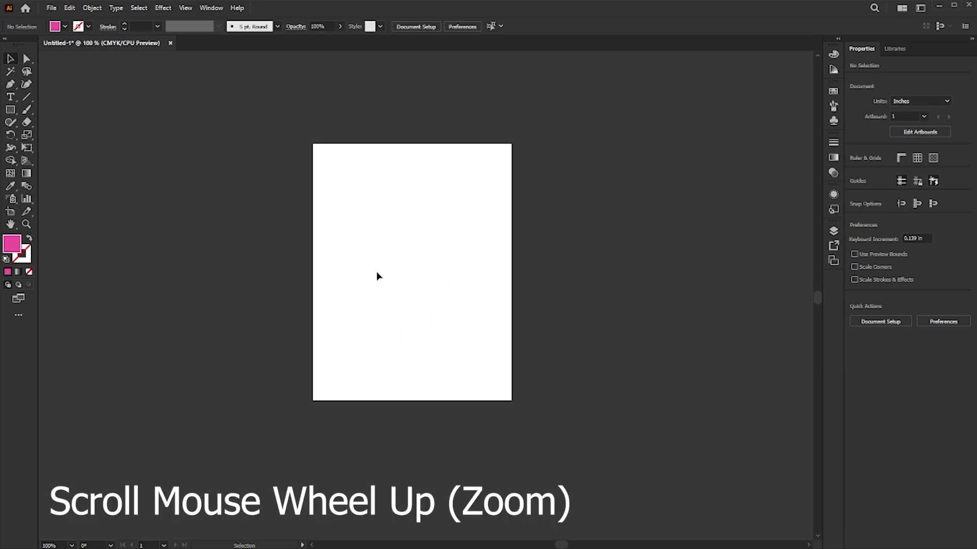
pyautogui.scroll(1, 377, 276)
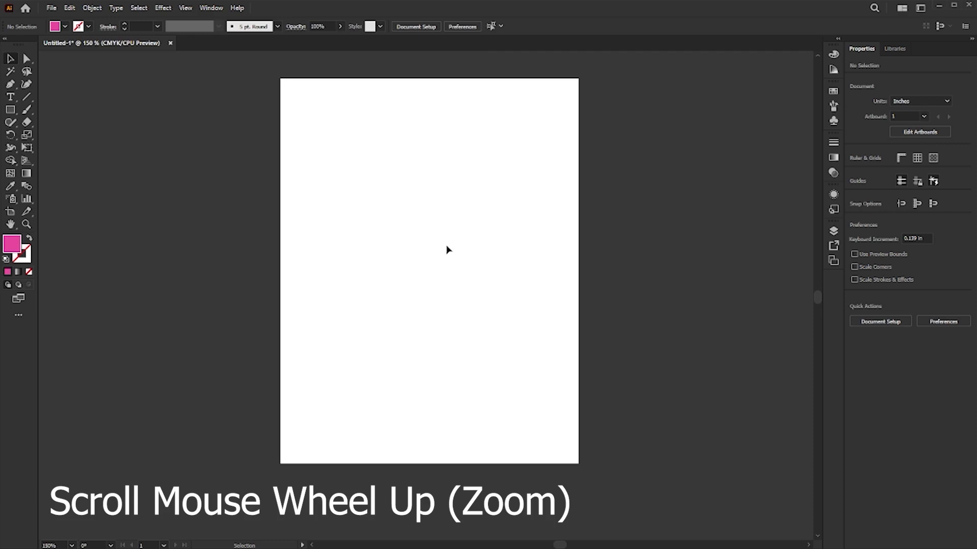
pyautogui.press('space')
pyautogui.moveTo(440, 212); pyautogui.dragTo(442, 231)
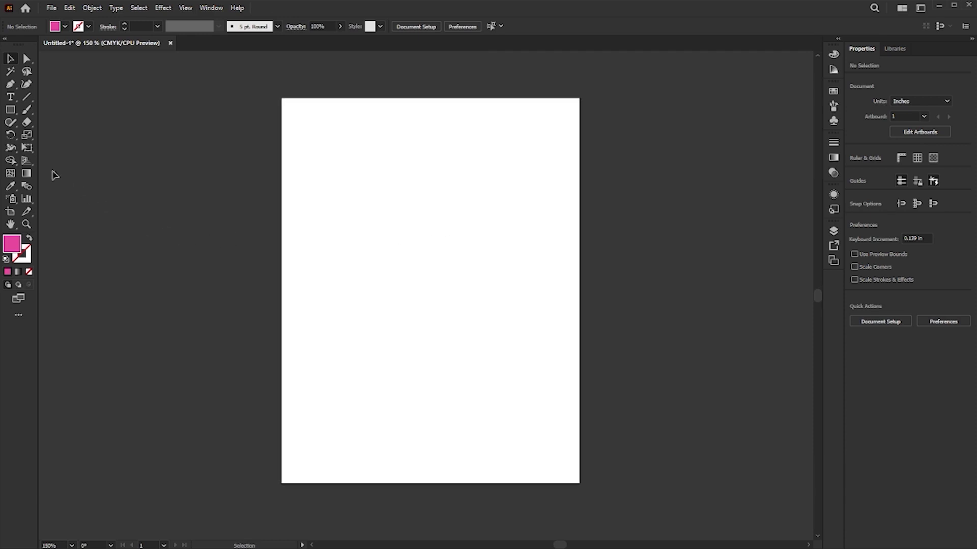
pyautogui.click(11, 111)
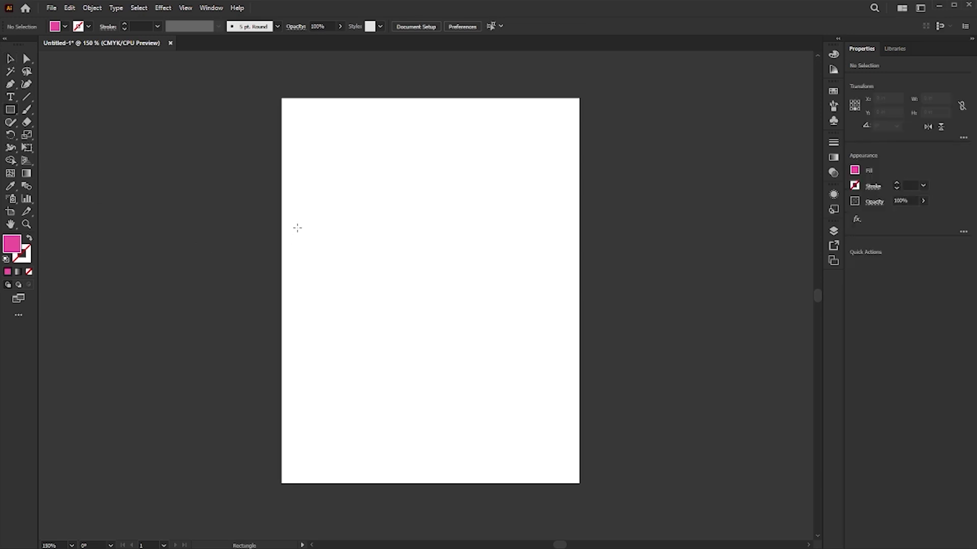
# - Draw a wide pink rectangle and centre it horizontally and vertically on the artboard
pyautogui.moveTo(286, 195); pyautogui.dragTo(554, 390)
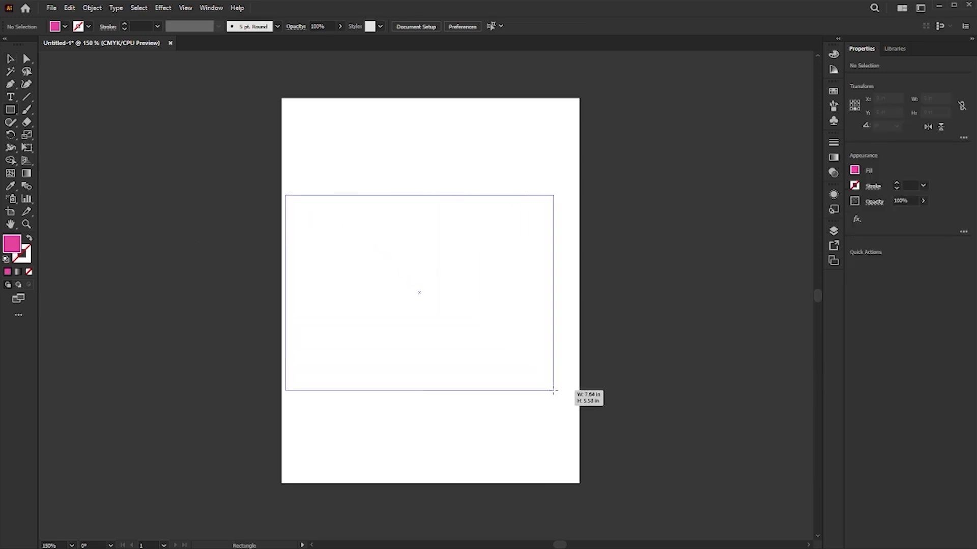
pyautogui.click(11, 59)
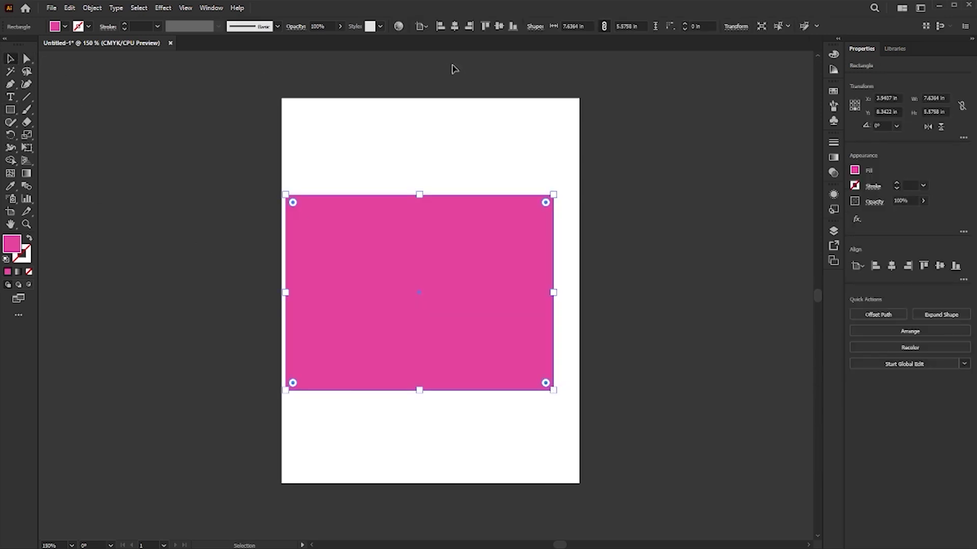
pyautogui.click(455, 27)
pyautogui.click(498, 28)
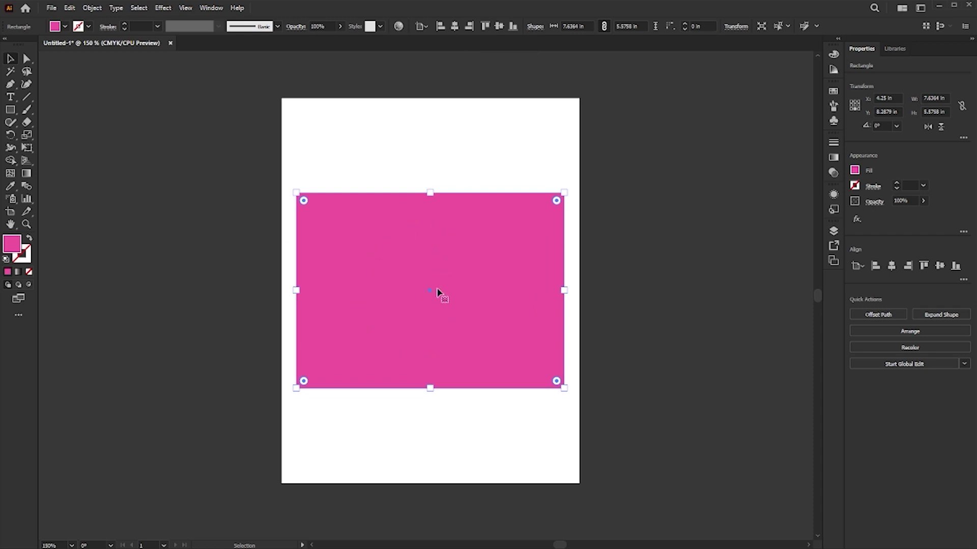
pyautogui.click(274, 285)
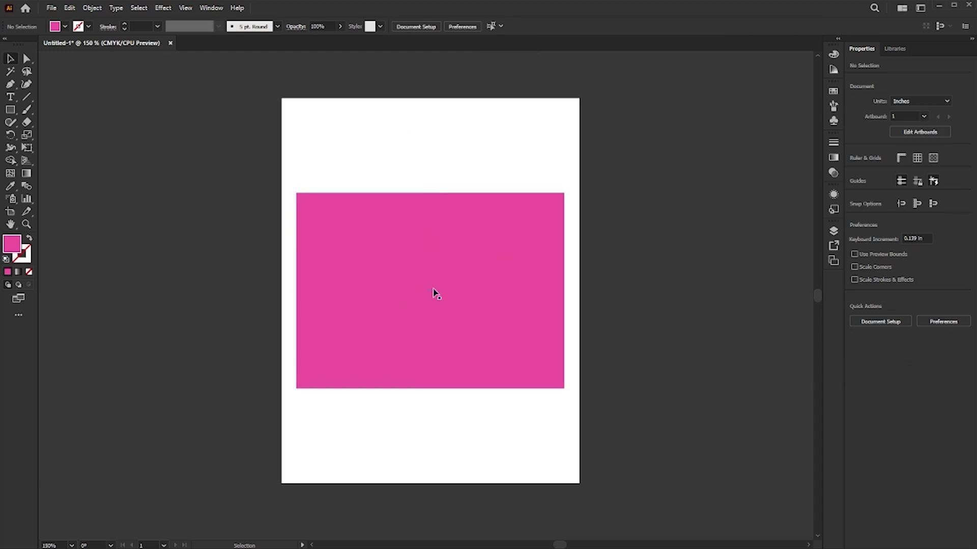
pyautogui.click(11, 211)
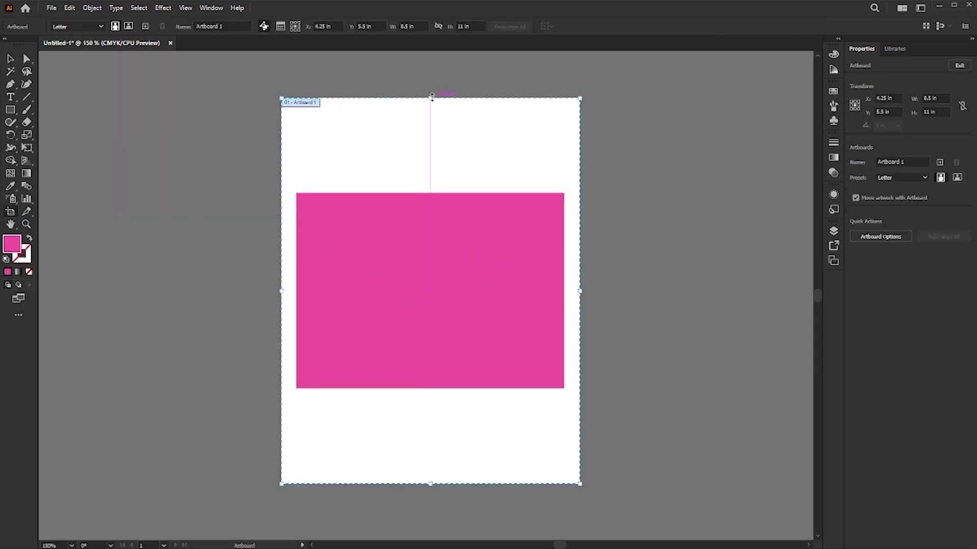
# - Drag the artboard's top and side edges in to the pink rectangle, about 7.64 × 5.58 in
pyautogui.moveTo(430, 97); pyautogui.dragTo(427, 164)
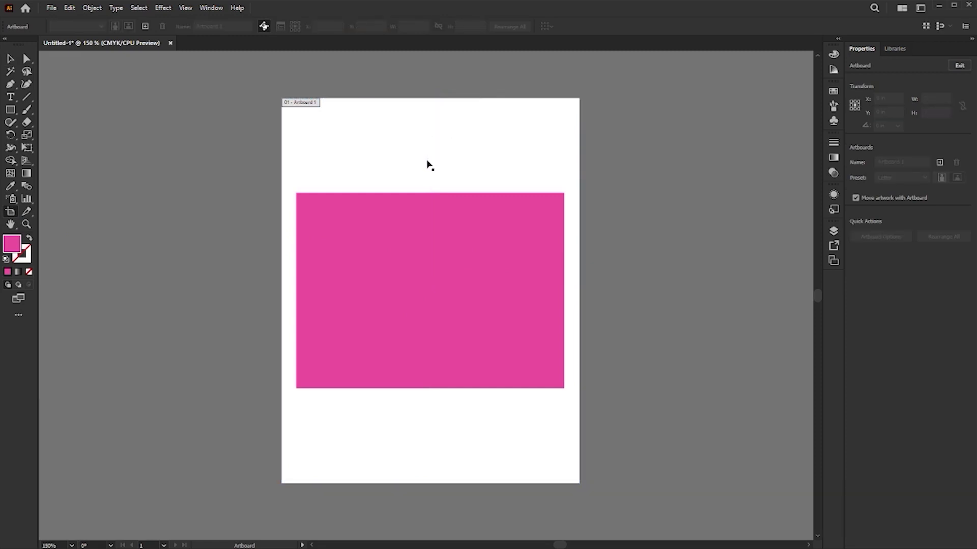
pyautogui.click(407, 144)
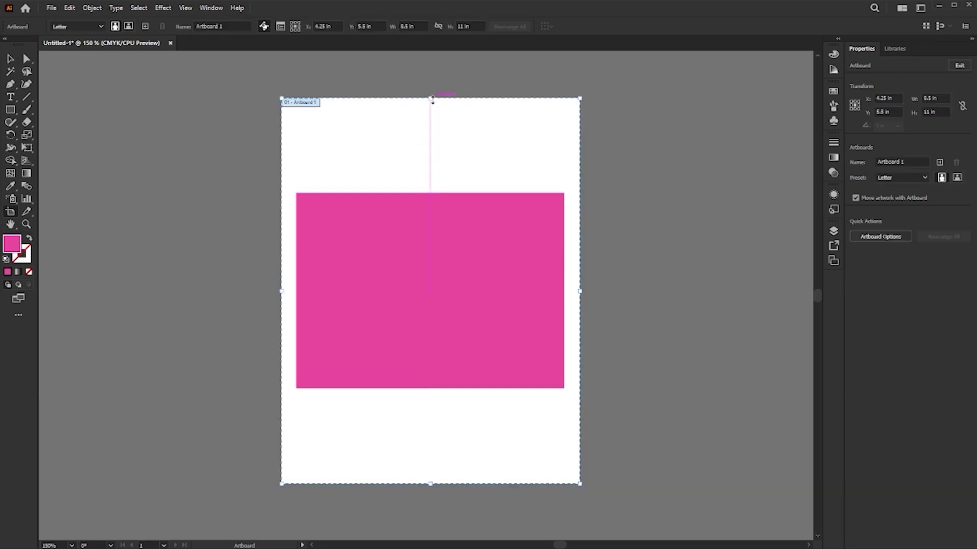
pyautogui.moveTo(430, 97); pyautogui.dragTo(425, 195)
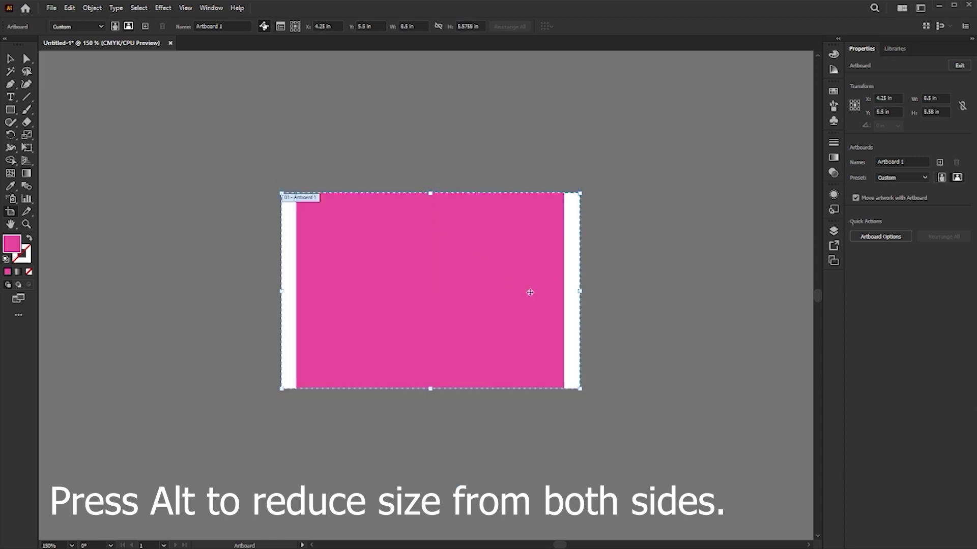
pyautogui.moveTo(580, 291); pyautogui.dragTo(565, 287)
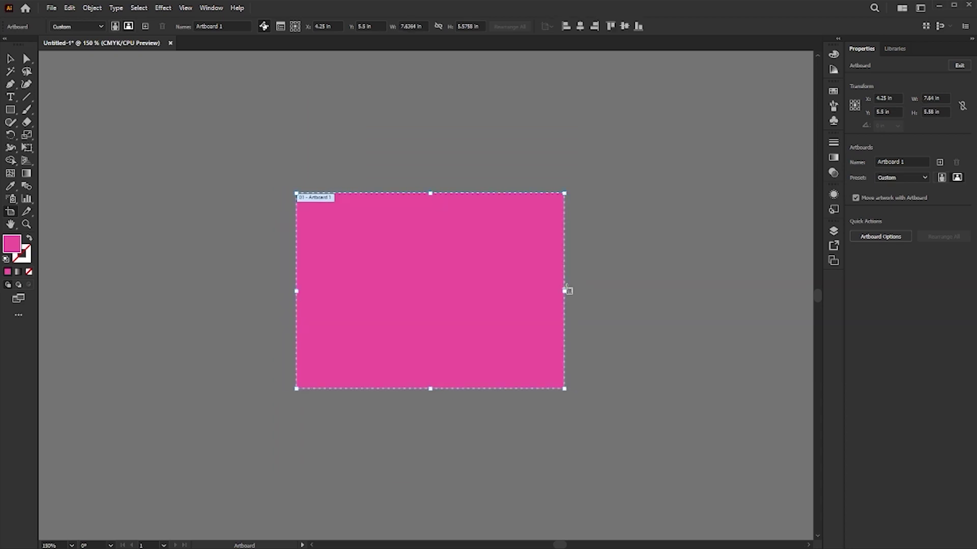
# - Move the pink rectangle aside, then undo the move and the artboard resize, reselecting the rectangle
pyautogui.click(10, 59)
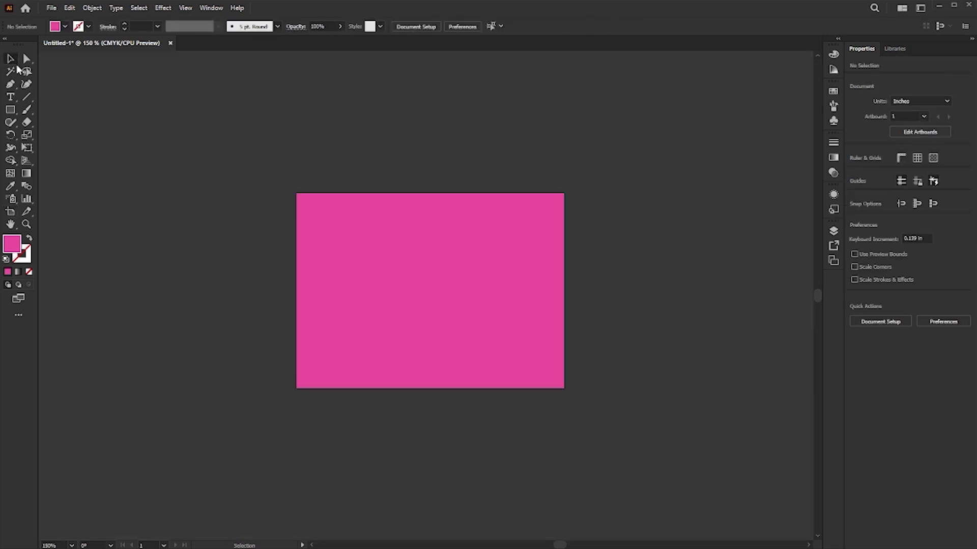
pyautogui.moveTo(342, 227); pyautogui.dragTo(623, 242)
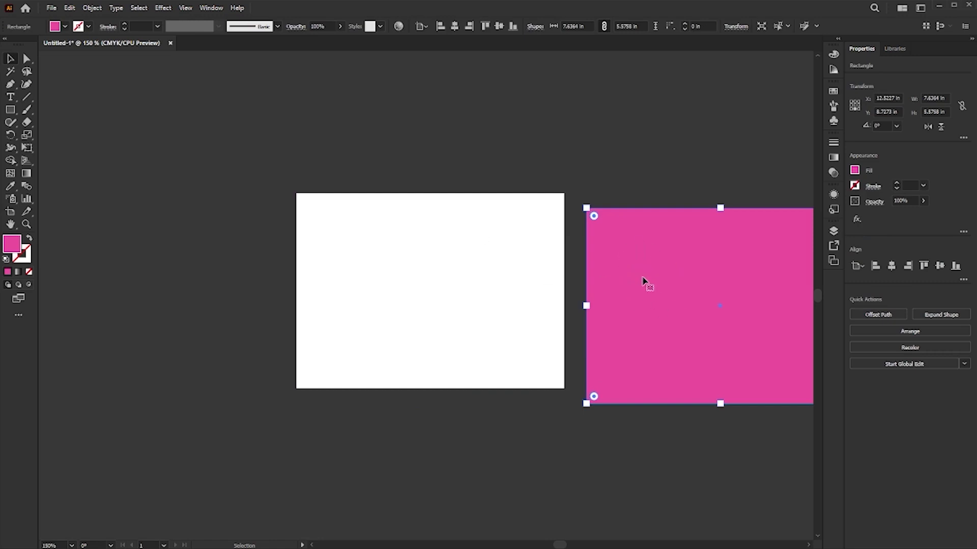
pyautogui.hotkey('ctrl', 'z')
pyautogui.hotkey('ctrl', 'z')
pyautogui.hotkey('ctrl', 'z')
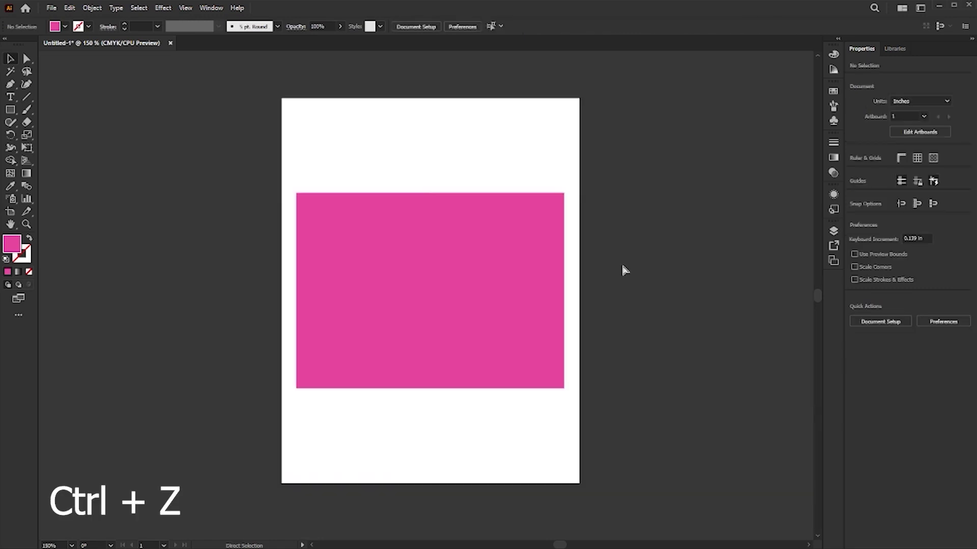
pyautogui.press('v')
pyautogui.click(382, 248)
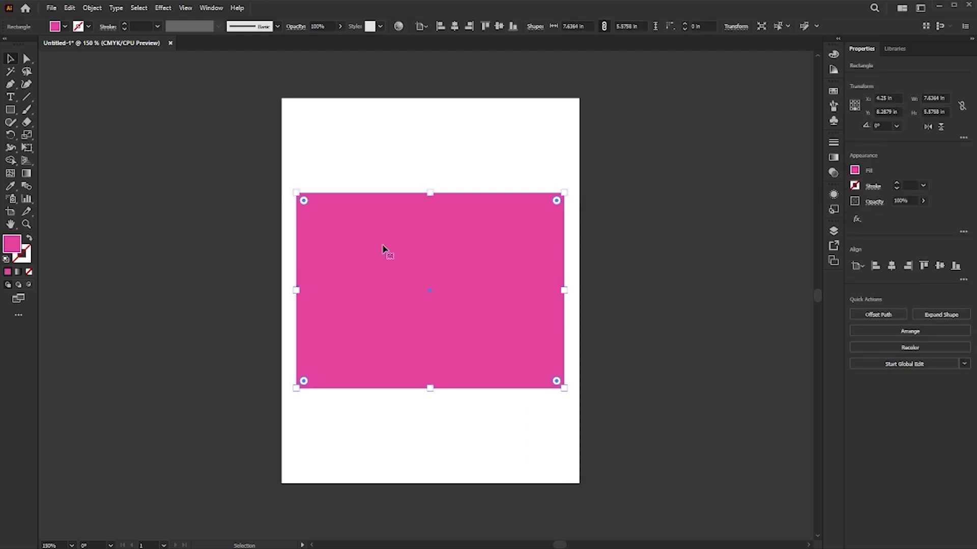
# - Fit Artboard 1 to the selected pink rectangle, giving 7.6364 × 5.5788 in
pyautogui.click(12, 212)
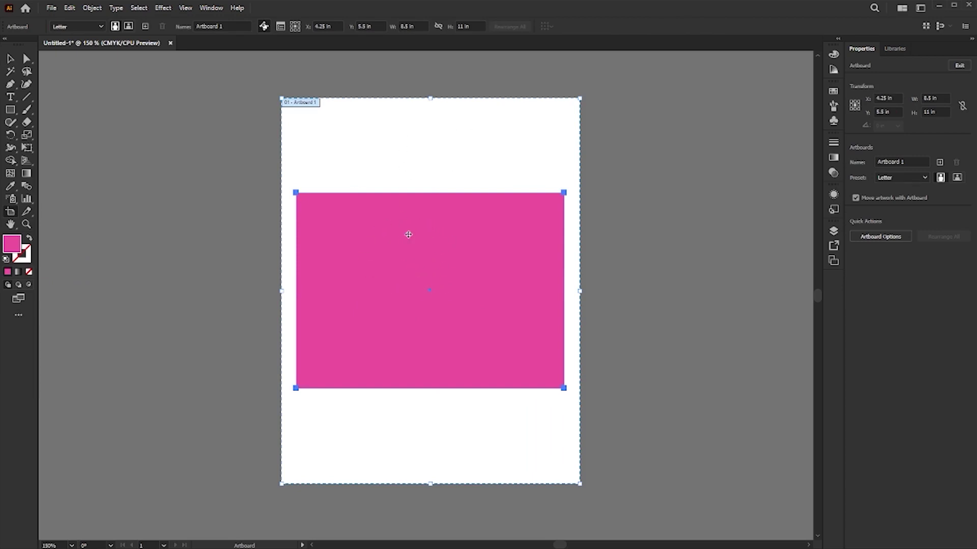
pyautogui.click(410, 218)
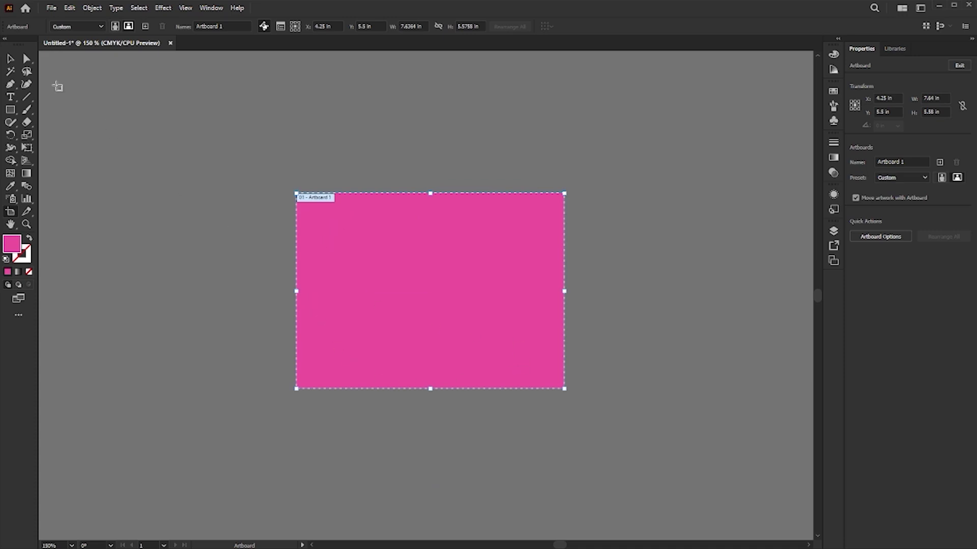
pyautogui.click(10, 58)
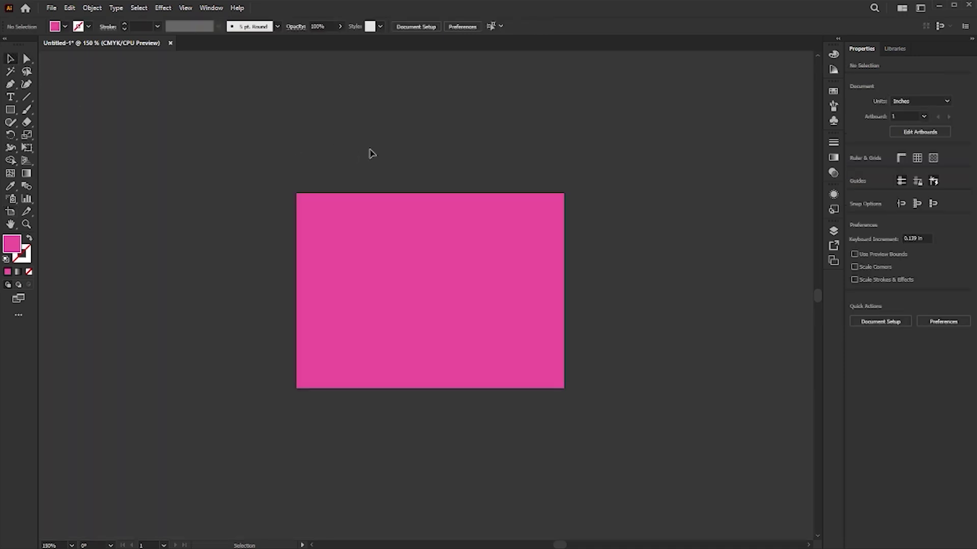